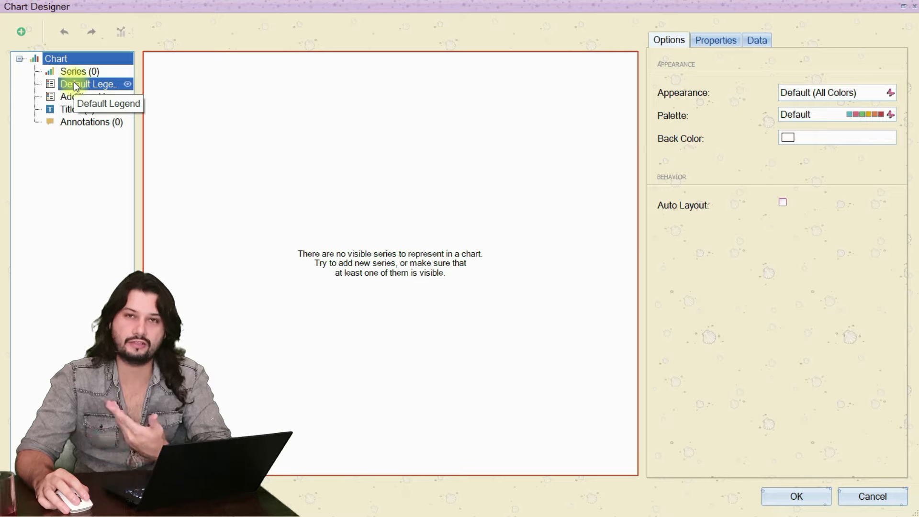
Add a series of type Bar to the empty chart.
left_click(79, 77)
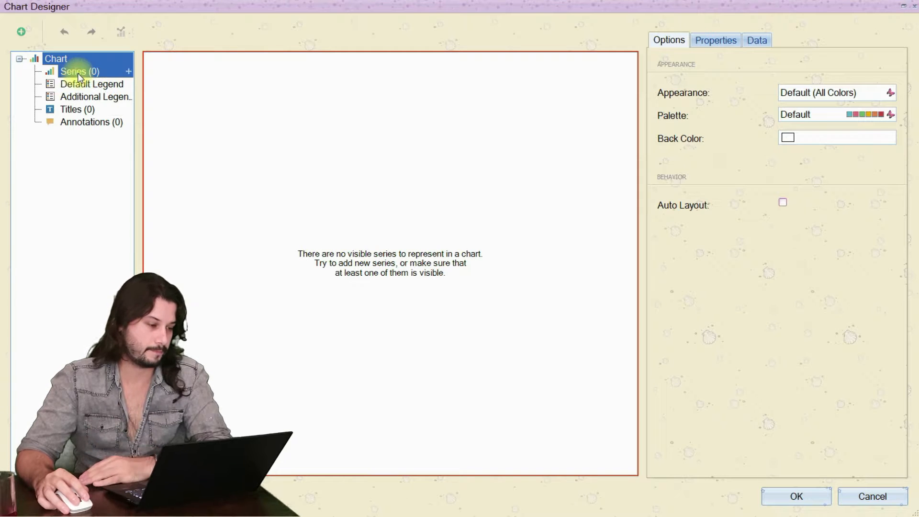
left_click(128, 71)
scroll(151, 156, "down", 2)
scroll(156, 156, "up", 2)
left_click_drag(278, 158, 144, 151)
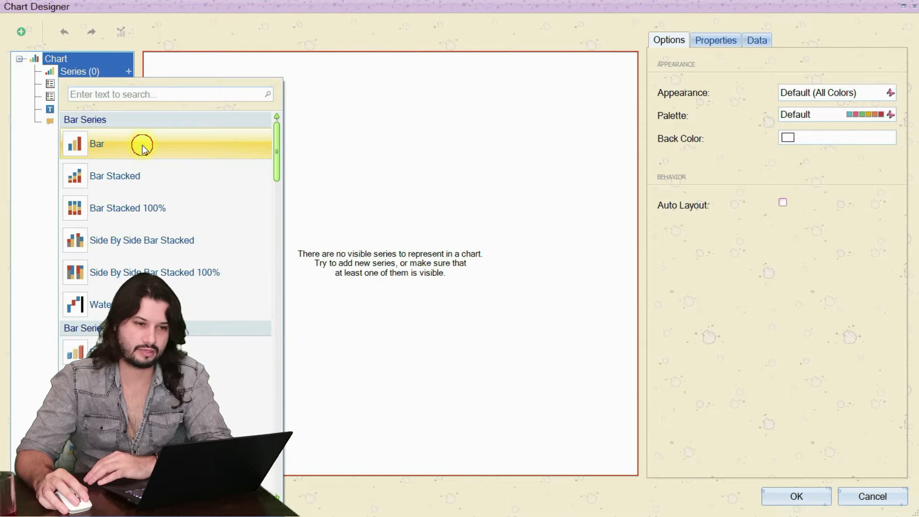
left_click(142, 145)
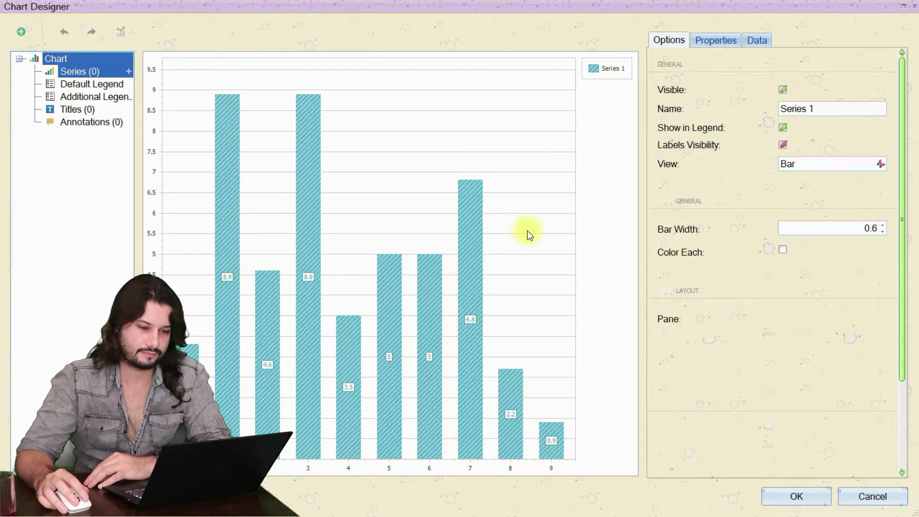
Set the font of the Series 1 labels to Tahoma, Bold, size 14.
left_click(470, 320)
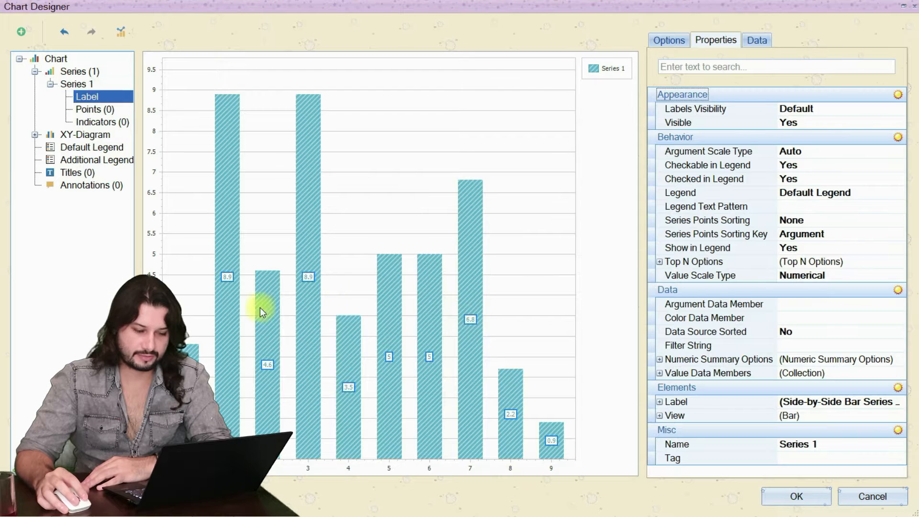
left_click(471, 320)
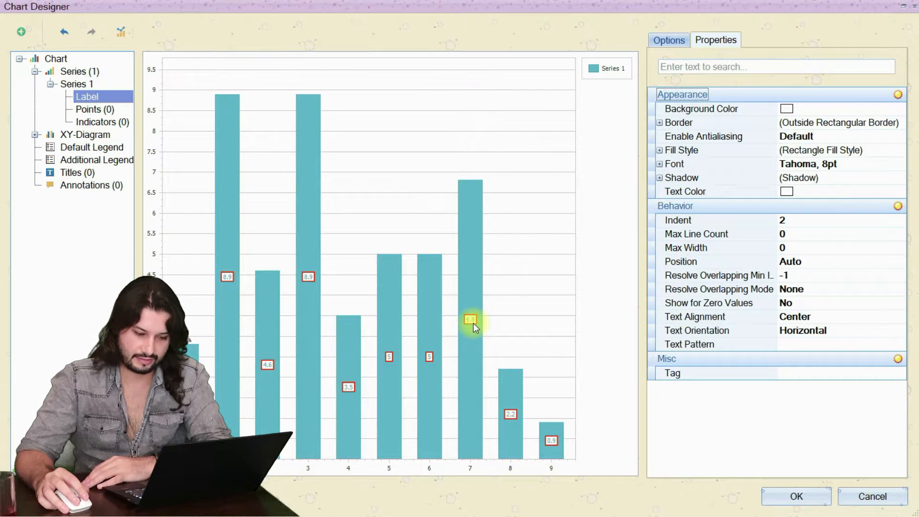
left_click(893, 163)
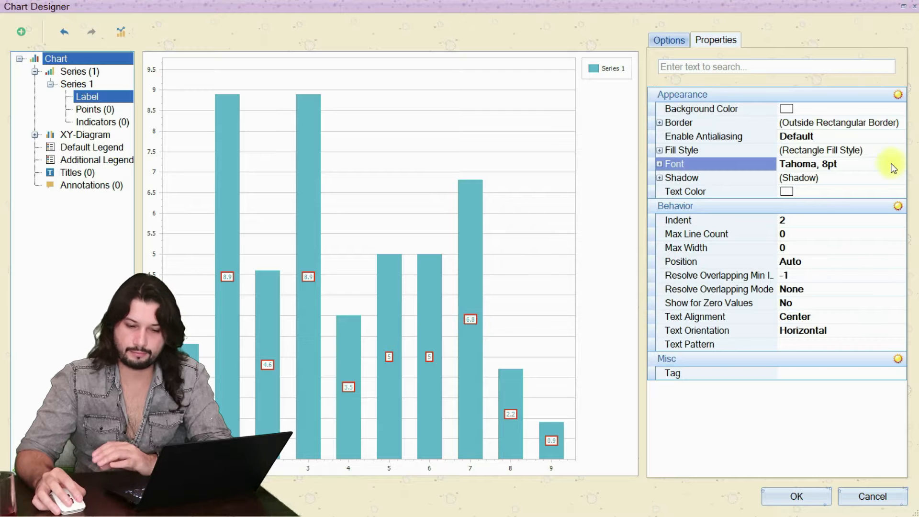
left_click(885, 164)
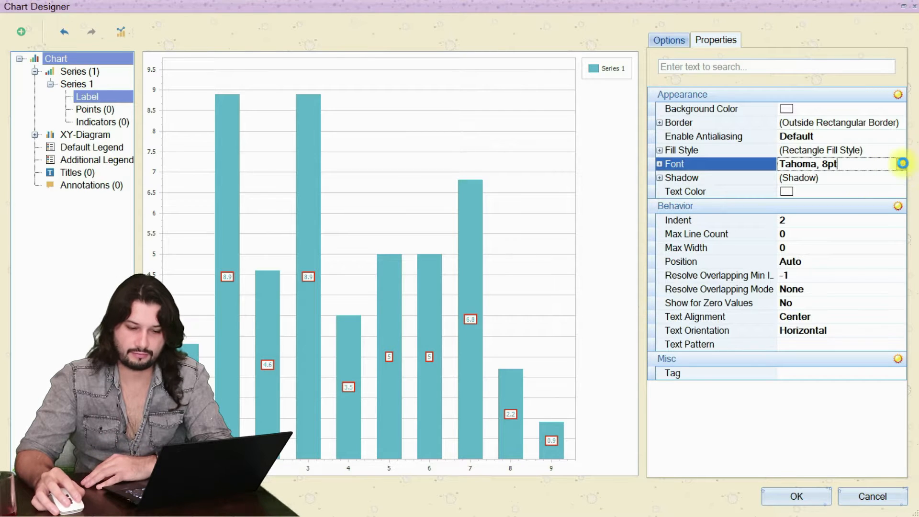
left_click(901, 163)
left_click(508, 189)
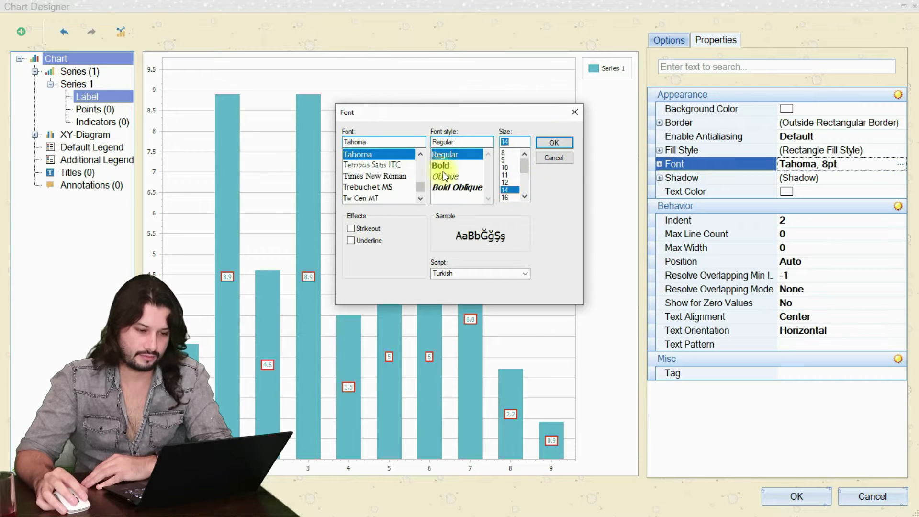
left_click(461, 165)
left_click(555, 144)
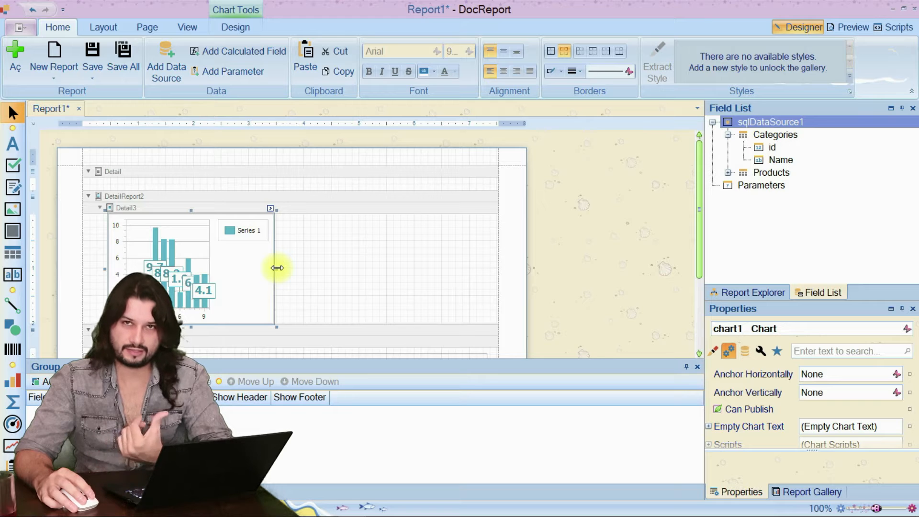
Widen the chart in the Detail3 band to nearly the full width of the report page.
left_click_drag(277, 268, 486, 269)
left_click(559, 201)
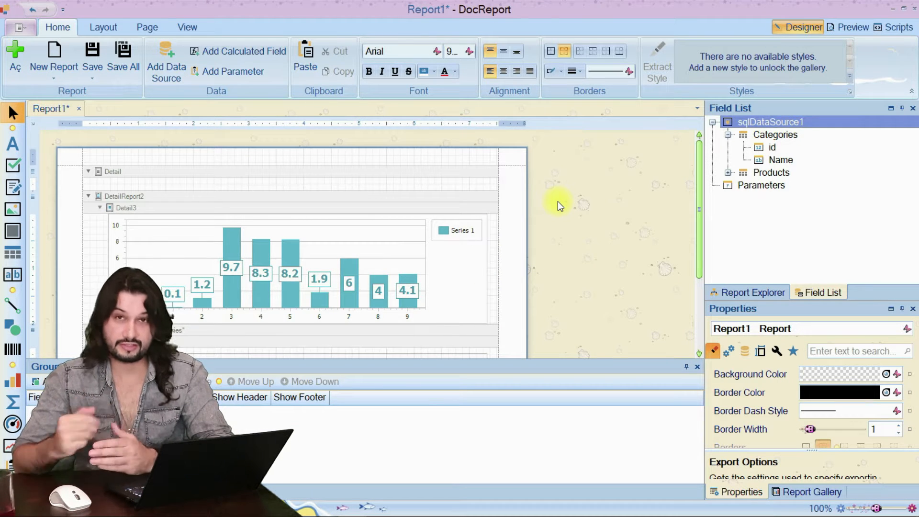
Start adding a new query to the queries of sqlDataSource1.
right_click(771, 125)
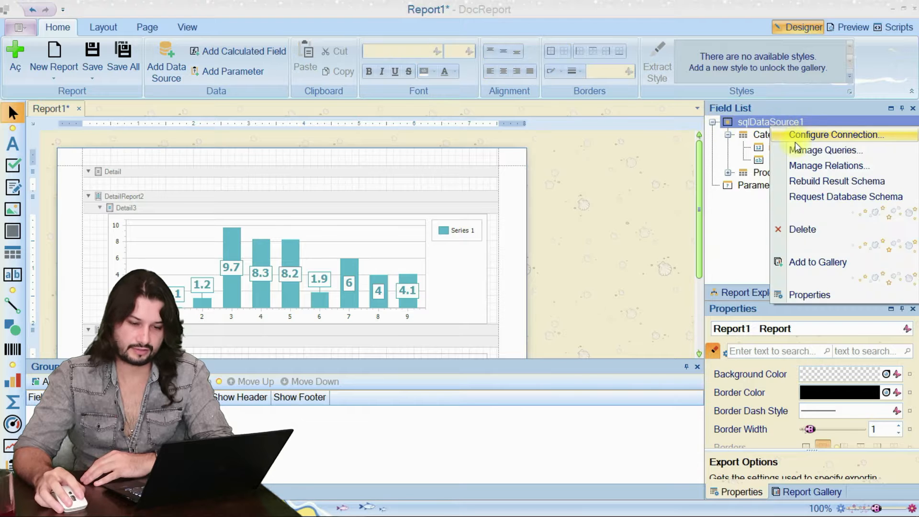
left_click(799, 151)
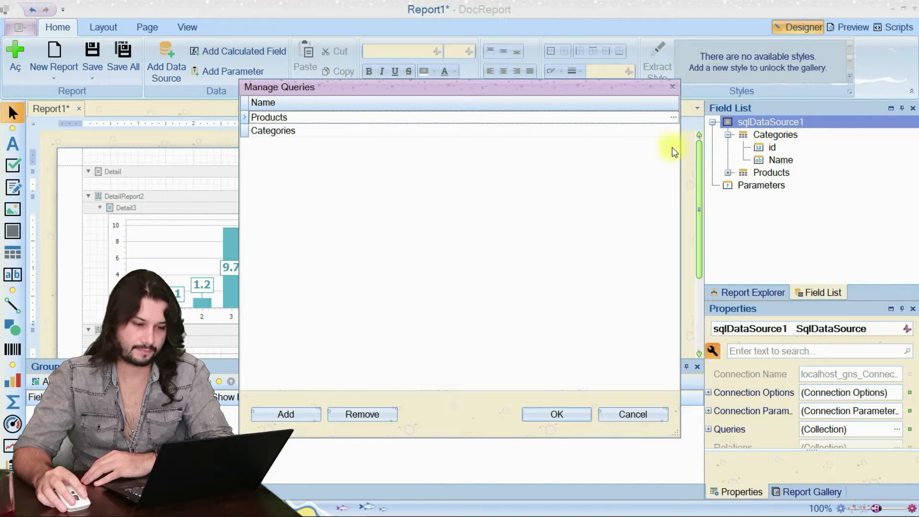
left_click(302, 423)
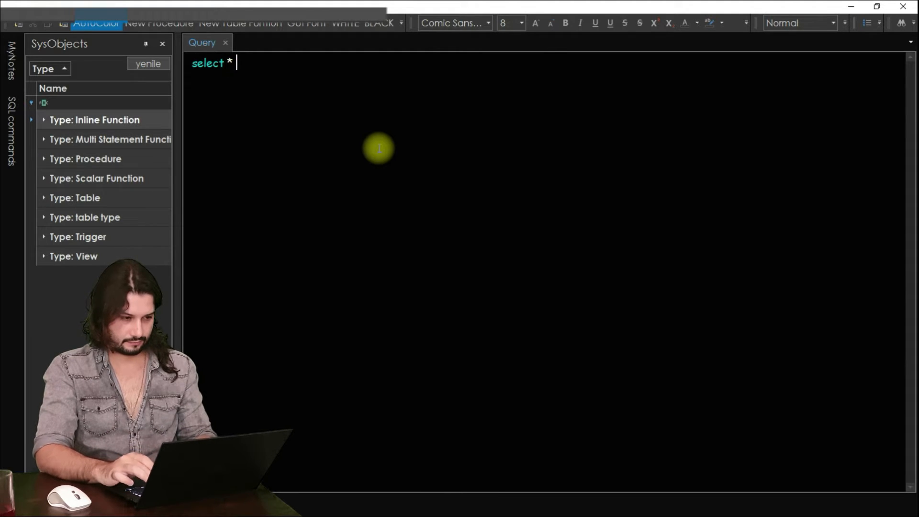
In the separate SQL query tool, write and run "select * from Products P Inner Join ProductGroups PG on PG.id=P.ProductGroup".
type("from Producgt")
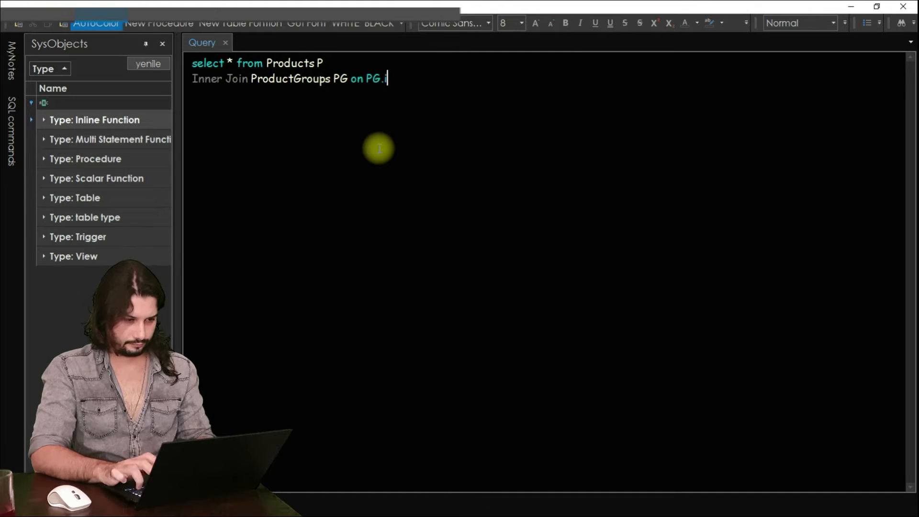
type("p")
key("F5")
Replace the asterisk in the select list with "PG.Name as Category, AVG(P.UnitCost) as AVGUnitCost" and run the query.
double_click(230, 63)
type("PG.Name as Pr")
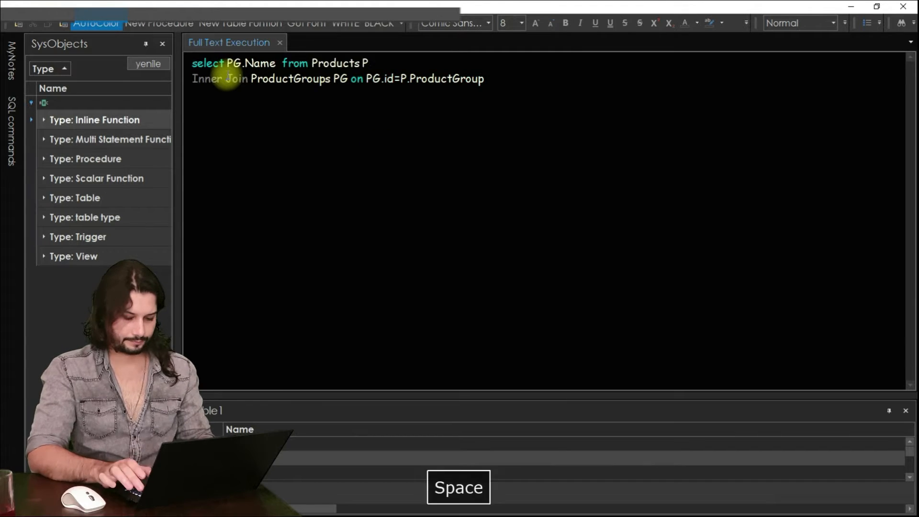
type("ategory, AVG()")
key("Left")
type("P.UnitCost")
key("Right")
type("as AVGUnitCost")
key("F5")
Append the line "Group by PG.Name" to the end of the SQL query and run it.
key("ctrl+End")
key("Return")
type("Gr")
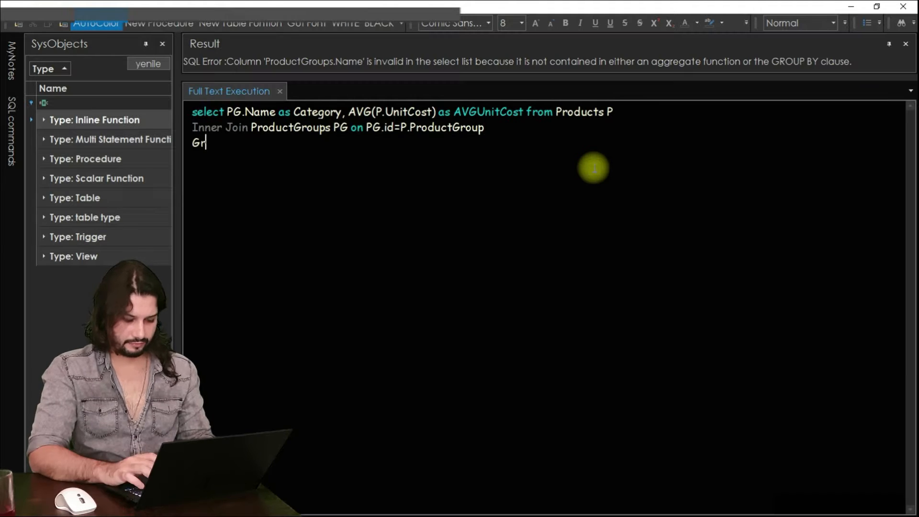
type("oup by PG.Name")
key("F5")
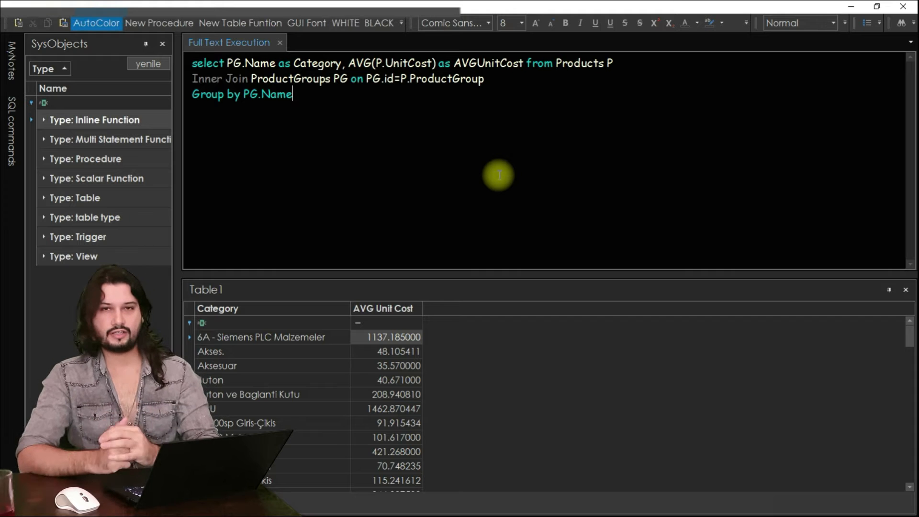
Cut the whole SQL text, return to DocReport, paste it as the new query's SQL string and finish the Query Editor.
key("ctrl+a")
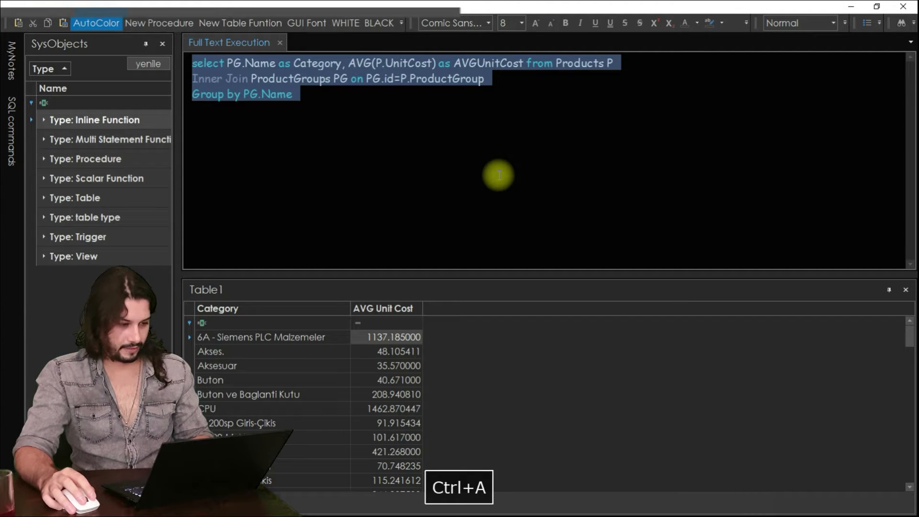
key("ctrl+x")
left_click(852, 7)
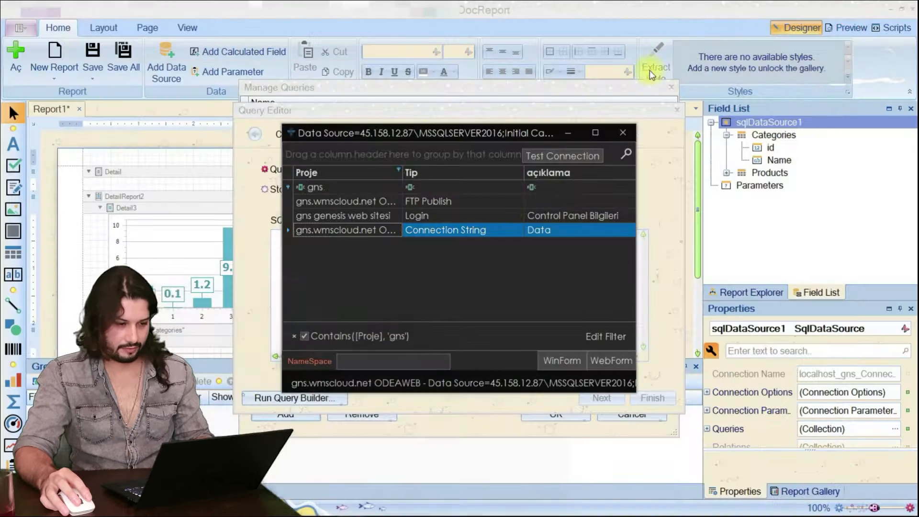
left_click(568, 133)
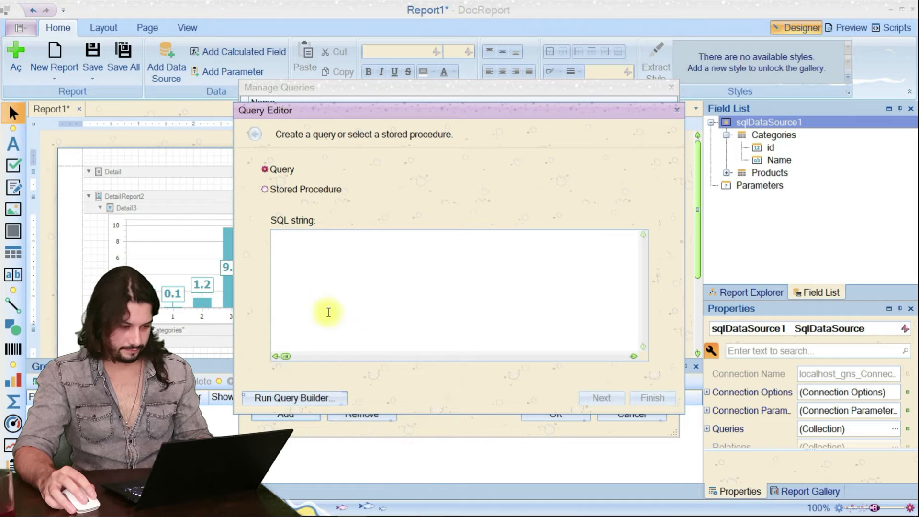
key("ctrl+v")
left_click(603, 398)
left_click(652, 398)
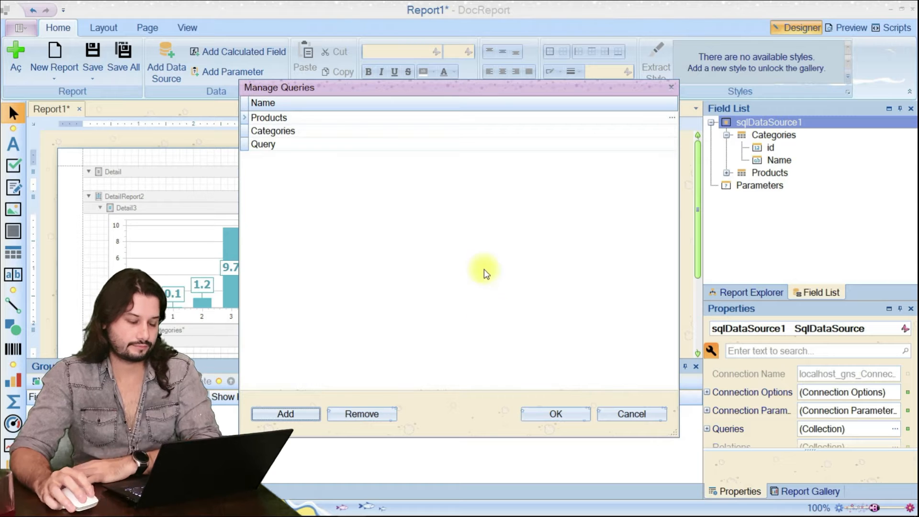
Rename the new query MyChartData and apply the changes to the data source's queries.
left_click(368, 144)
key("BackSpace")
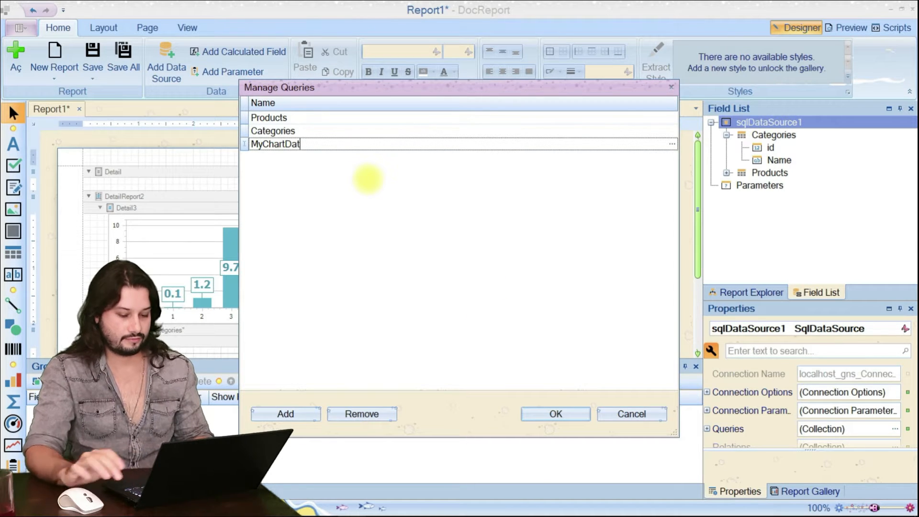
type("MyChartData")
left_click(556, 414)
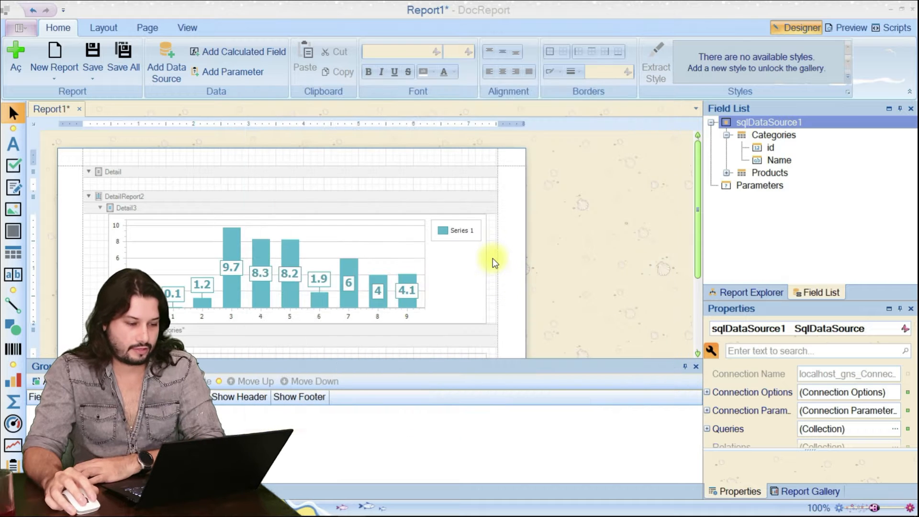
Open the chart in the Detail3 band in the Chart Designer.
left_click(761, 148)
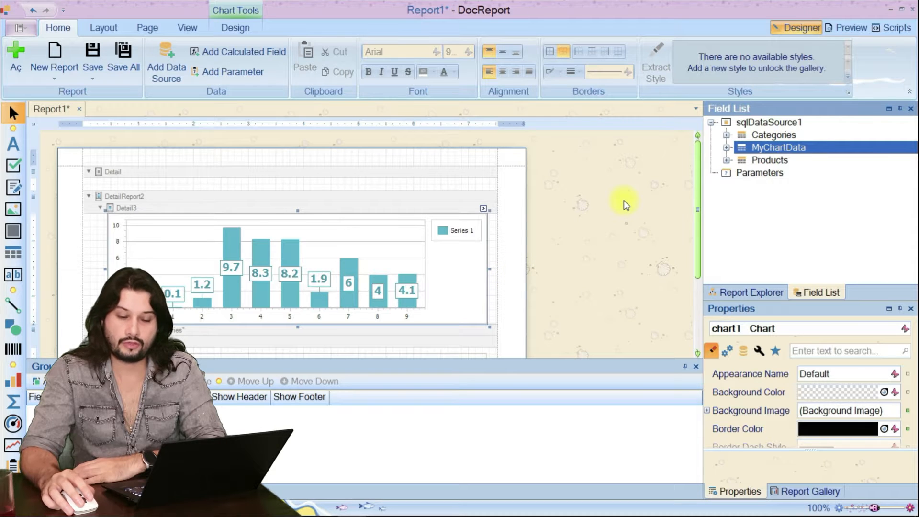
left_click(461, 281)
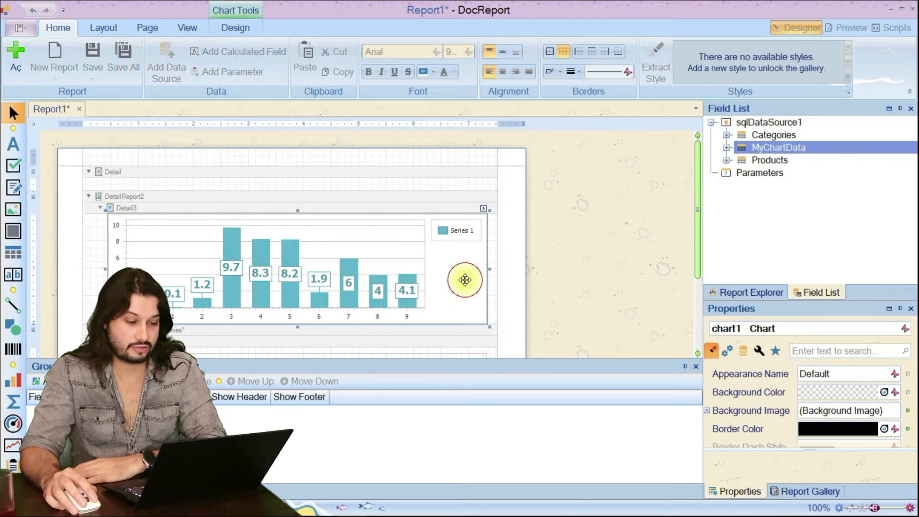
left_click(484, 210)
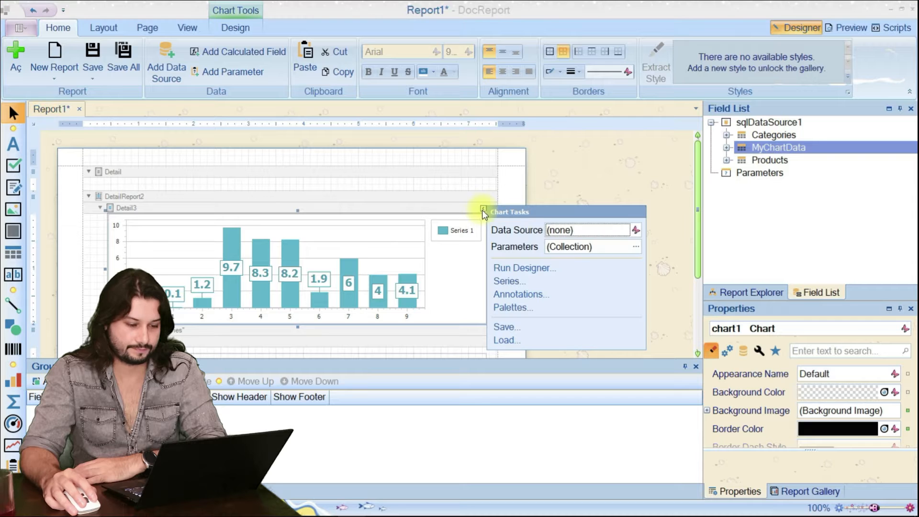
left_click(520, 268)
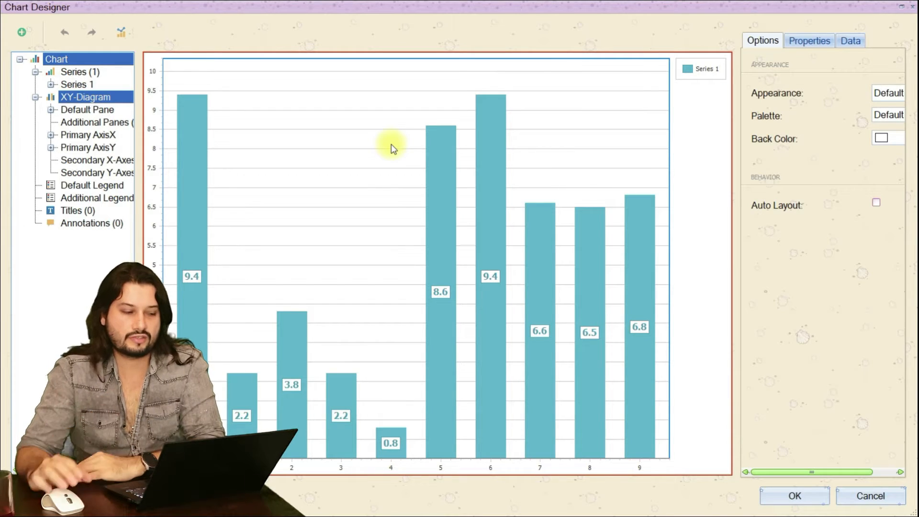
Bind the argument of Series 1 to the Category field of MyChartData.
left_click(89, 85)
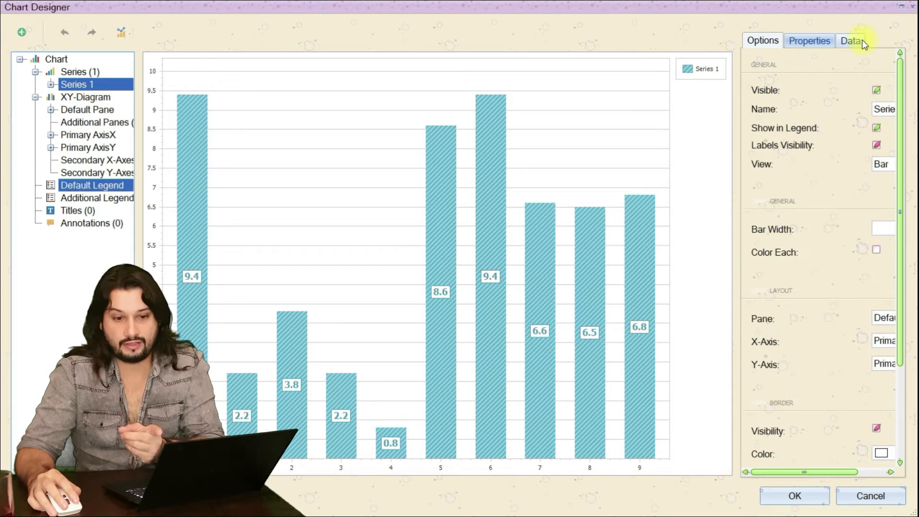
left_click(851, 40)
left_click(820, 124)
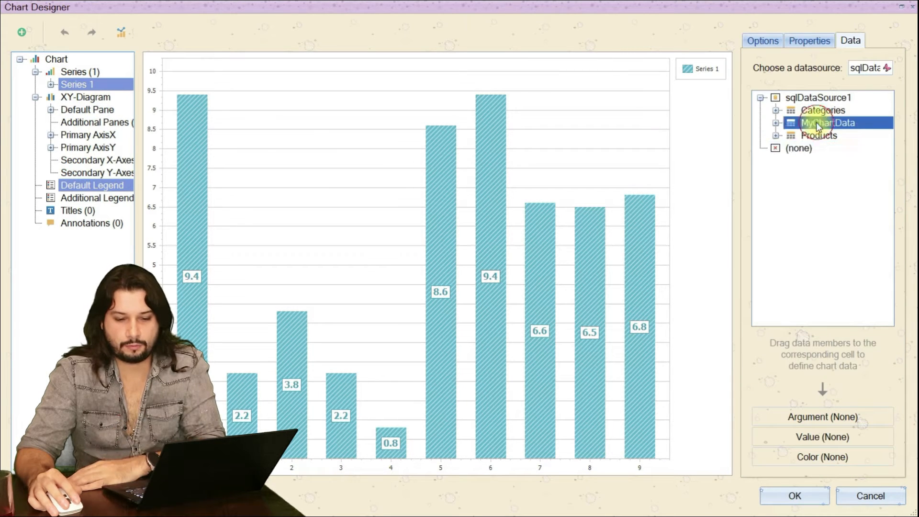
left_click(776, 123)
left_click(840, 148)
left_click(845, 135)
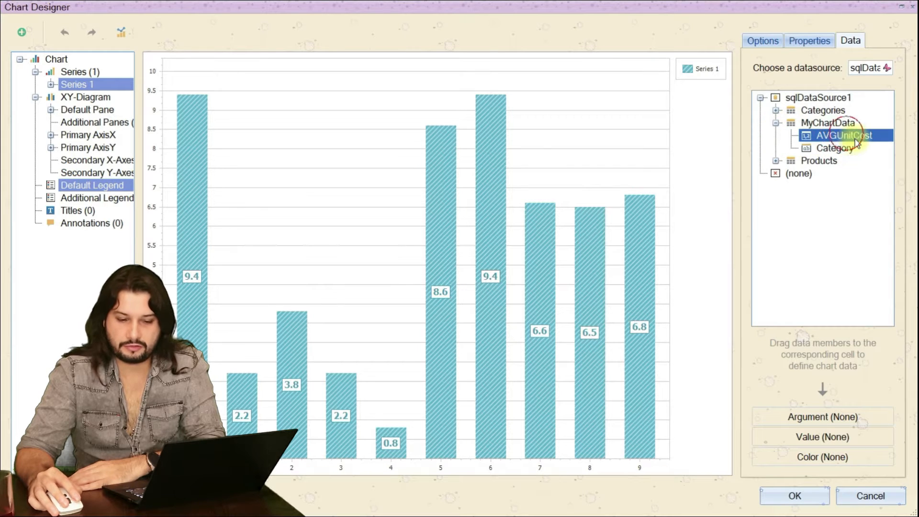
left_click(844, 150)
left_click_drag(844, 153, 856, 418)
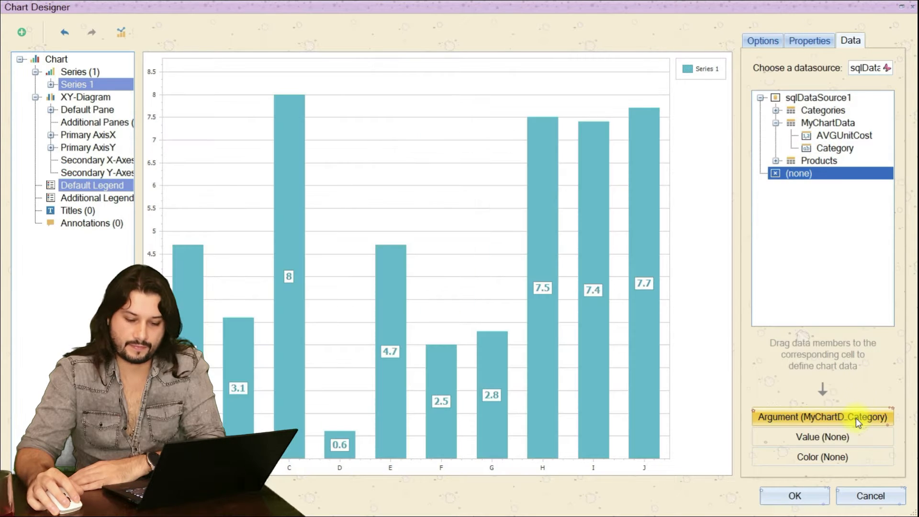
Bind the value of Series 1 to the AVGUnitCost field and apply the chart design.
left_click(836, 137)
left_click_drag(841, 142, 831, 438)
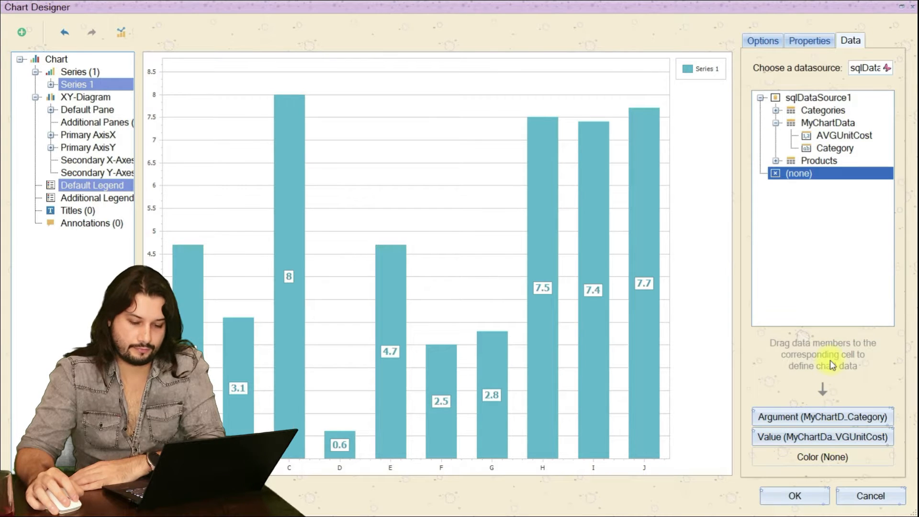
left_click(777, 497)
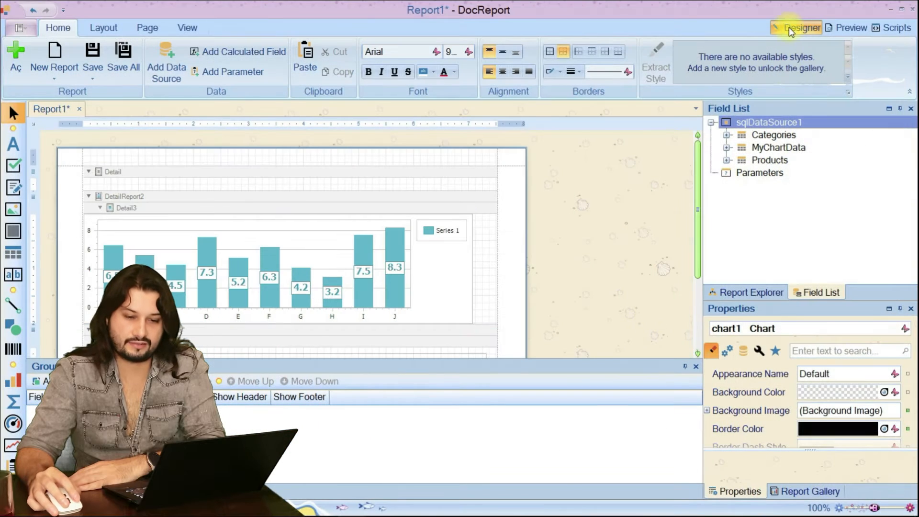
Preview the report to check the data-bound chart and return to the report designer.
left_click(847, 27)
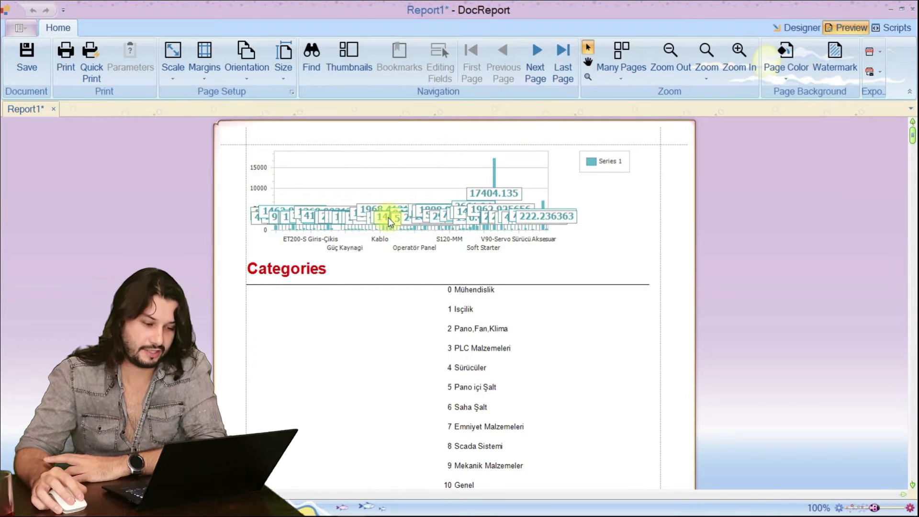
left_click(800, 28)
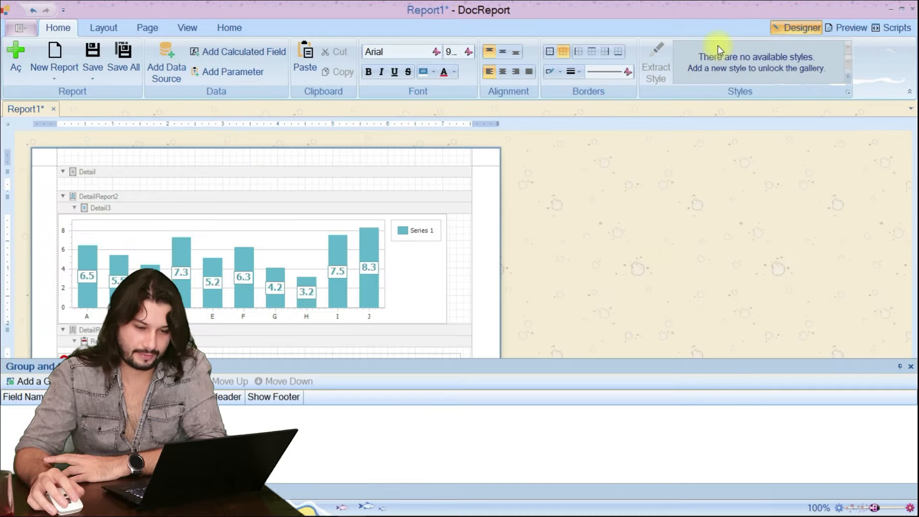
Limit the MyChartData query to the first 10 rows by adding "top 10" after select, and save the query changes.
right_click(762, 123)
left_click(777, 192)
left_click(672, 144)
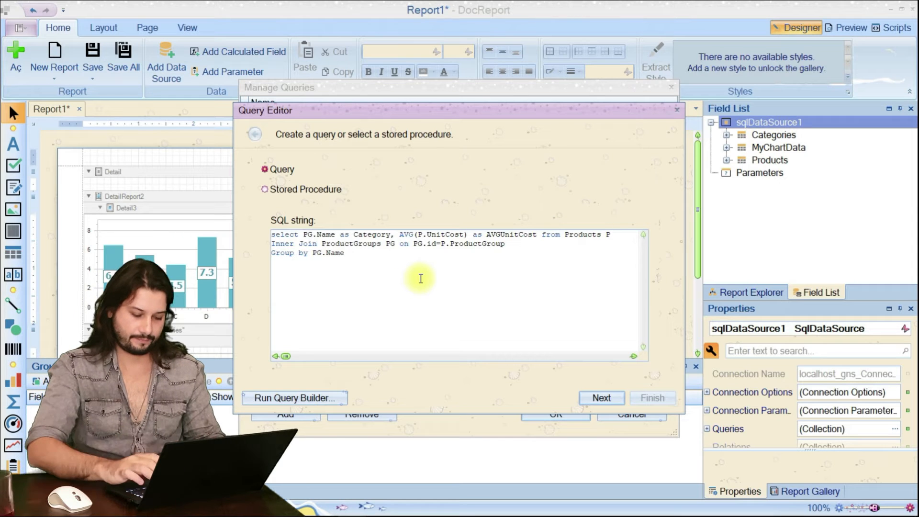
type("top 10")
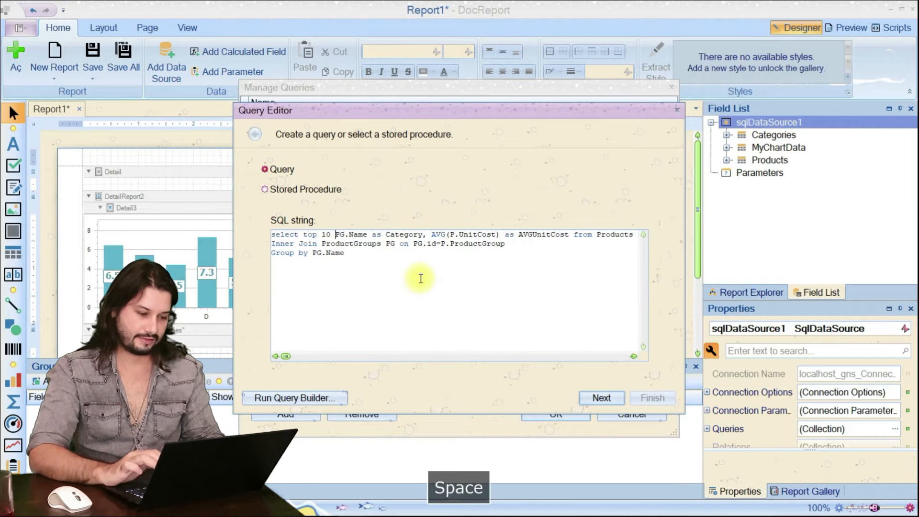
left_click(590, 399)
left_click(650, 400)
left_click(577, 414)
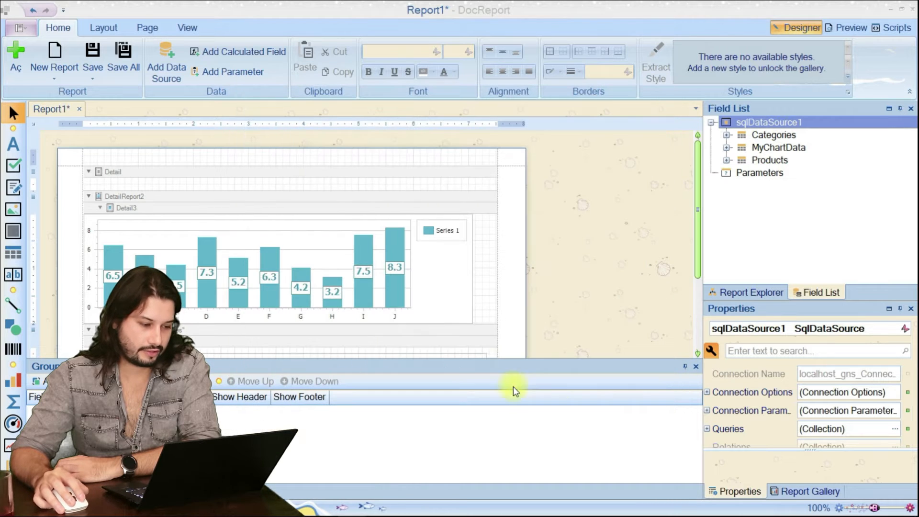
Save the report, preview the chart with the limited data, and return to the report designer.
left_click(91, 57)
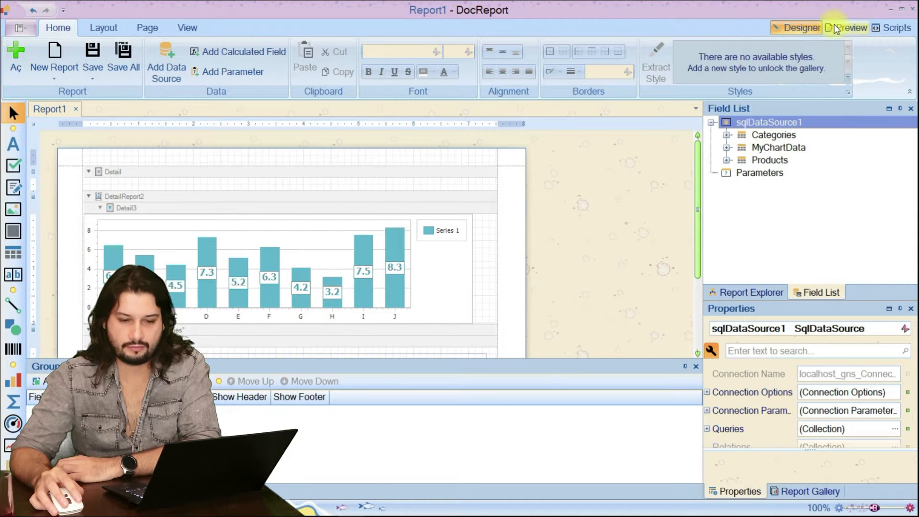
left_click(846, 28)
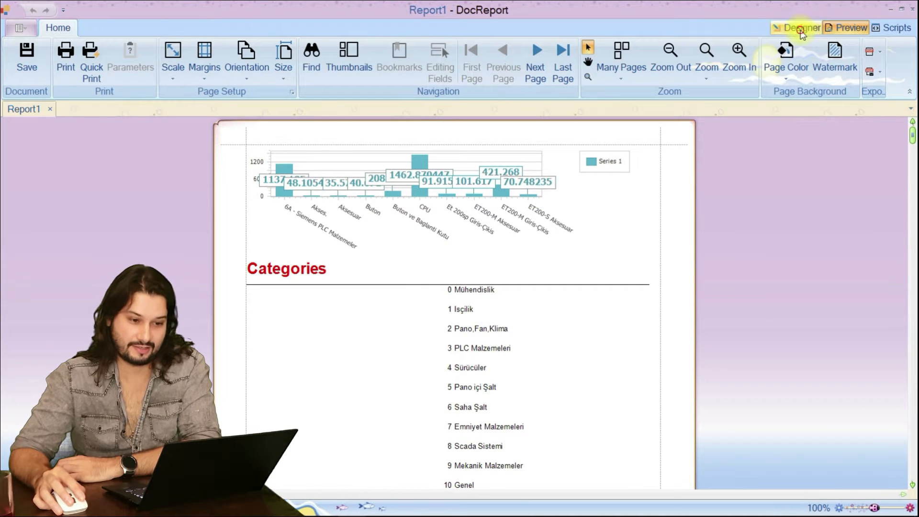
left_click(800, 27)
Hide the chart's default legend in the Chart Designer and apply the change.
left_click(461, 239)
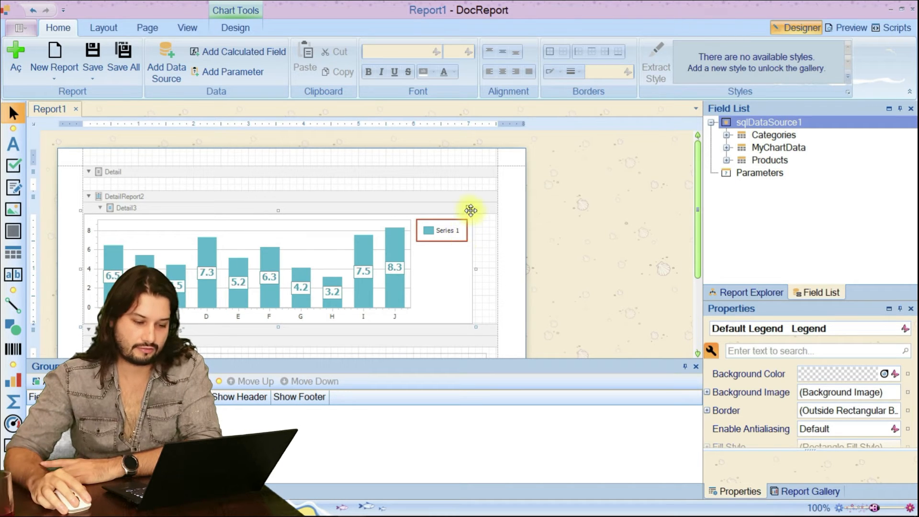
left_click(470, 208)
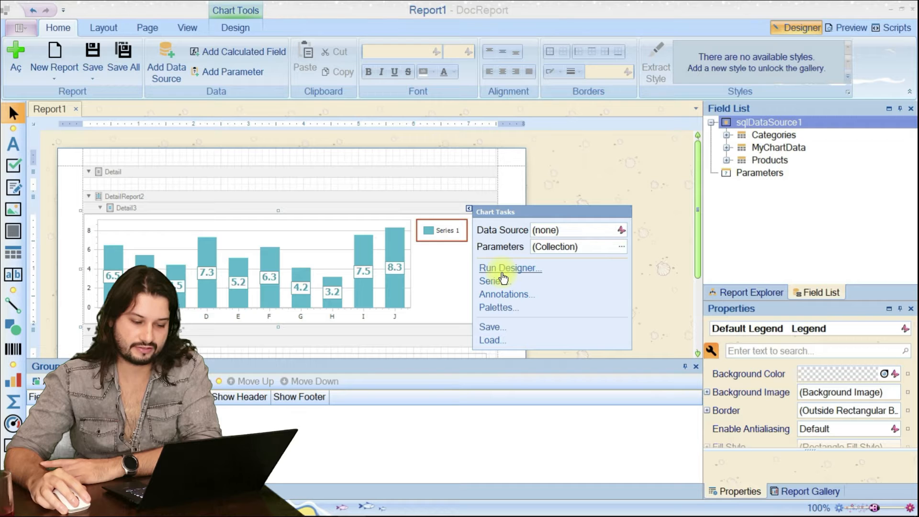
left_click(530, 268)
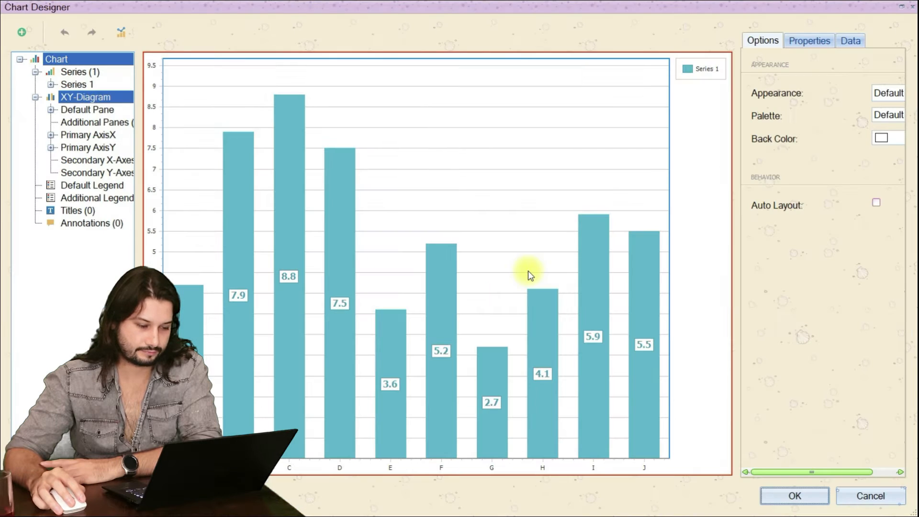
left_click(691, 76)
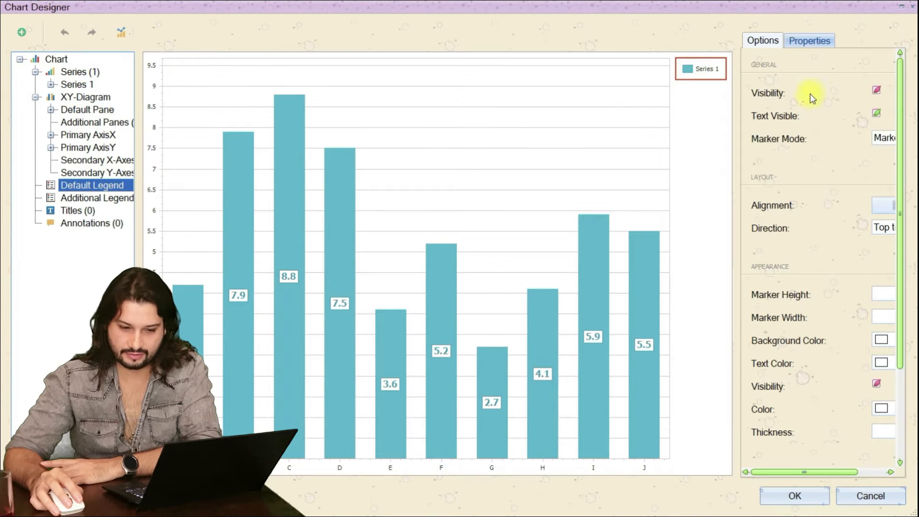
left_click(874, 92)
left_click(848, 91)
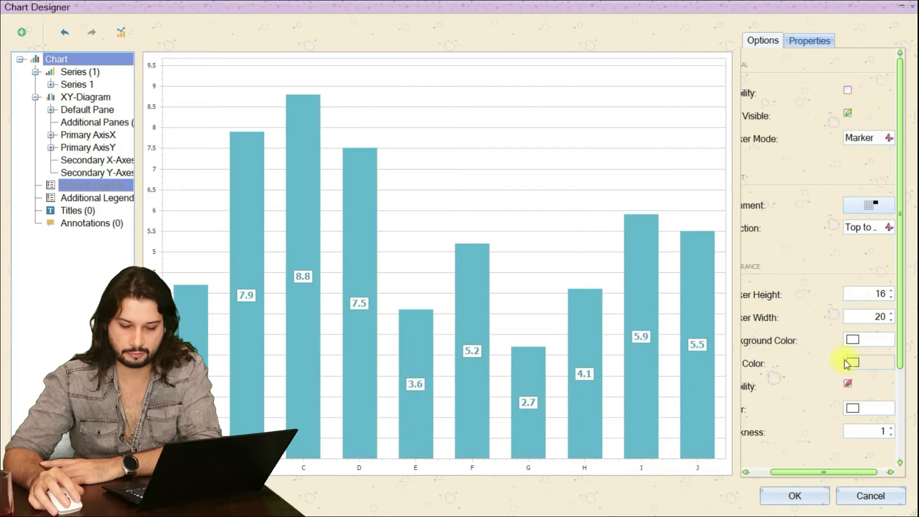
left_click(775, 497)
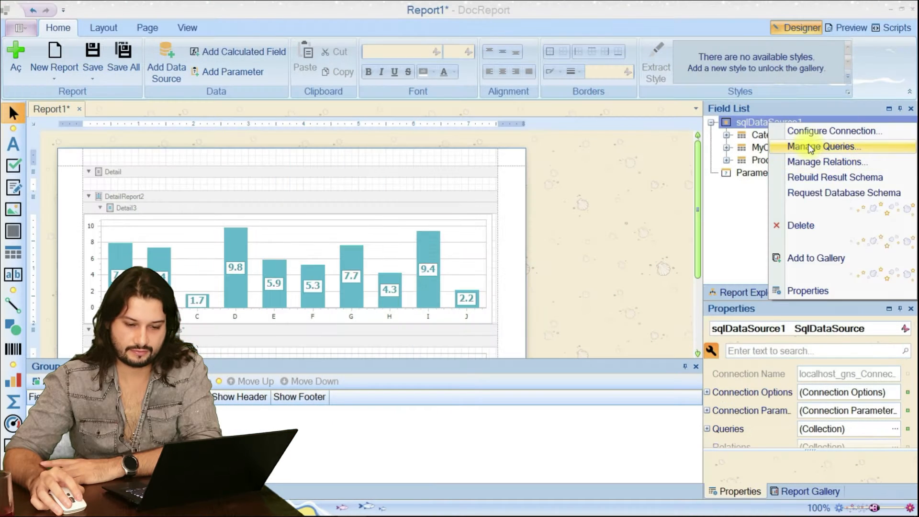
Change the row limit in the MyChartData query to "top 6" and save the query.
left_click(786, 146)
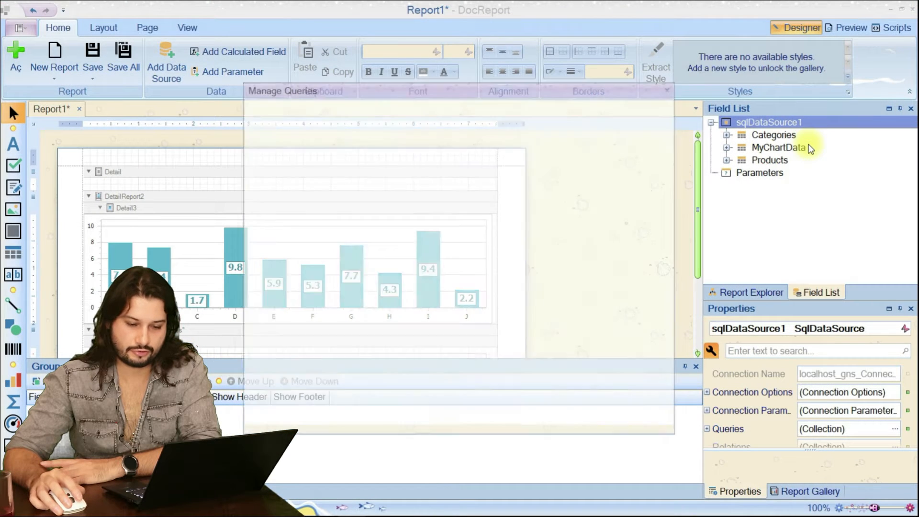
left_click(667, 143)
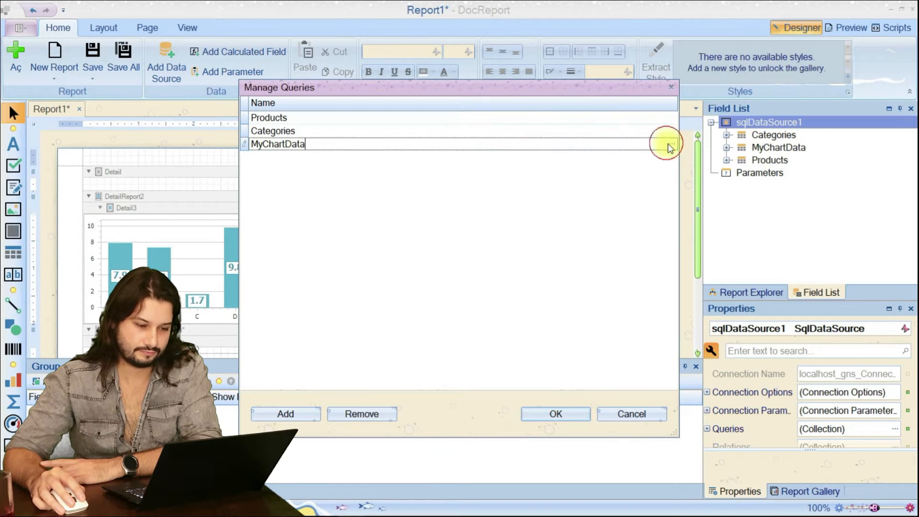
left_click(673, 144)
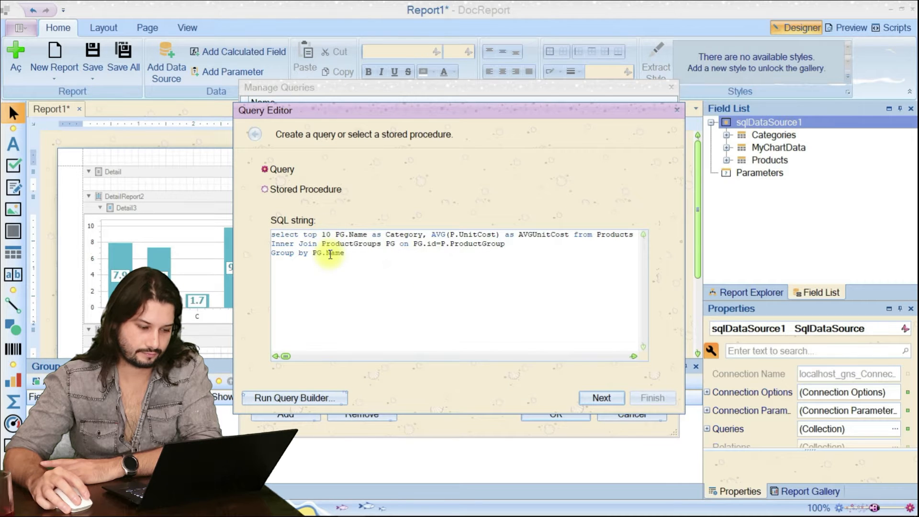
key("Delete")
key("Delete")
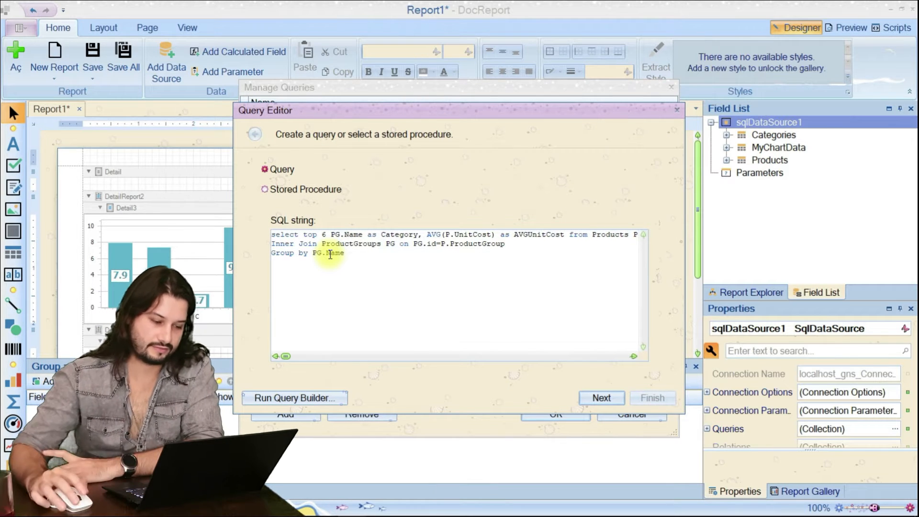
left_click(592, 397)
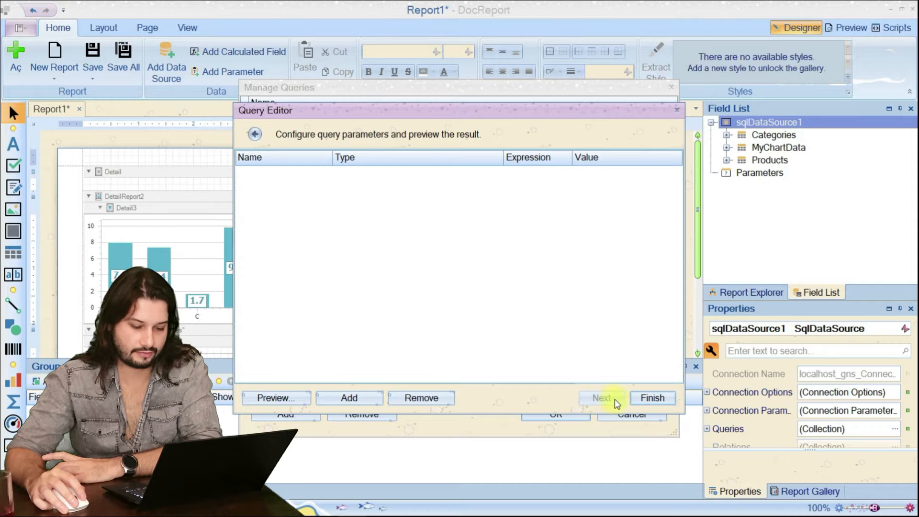
left_click(633, 398)
left_click(566, 415)
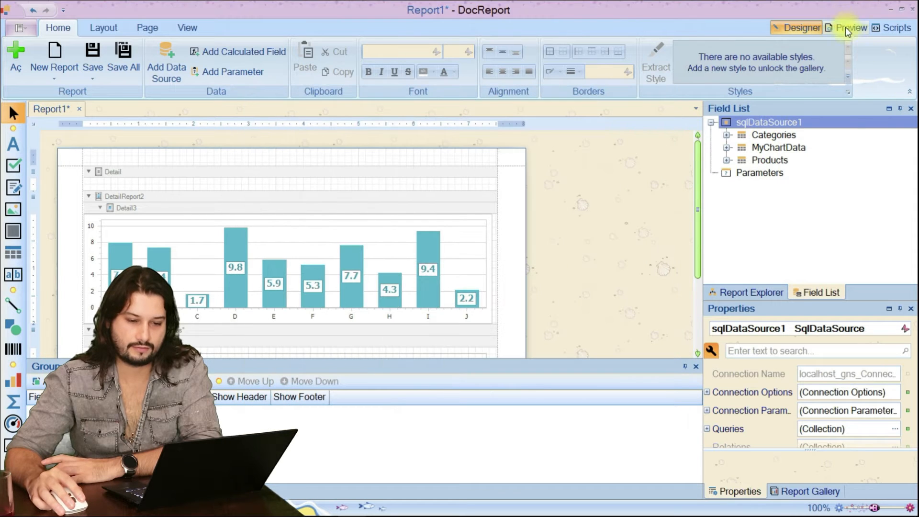
Preview the report to check the chart without its legend and with the reduced row limit.
left_click(846, 29)
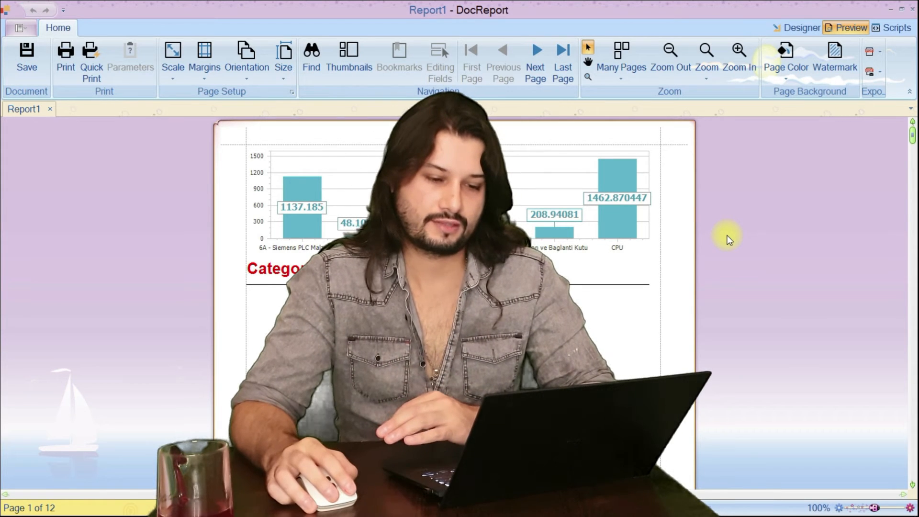
left_click(783, 30)
left_click(836, 30)
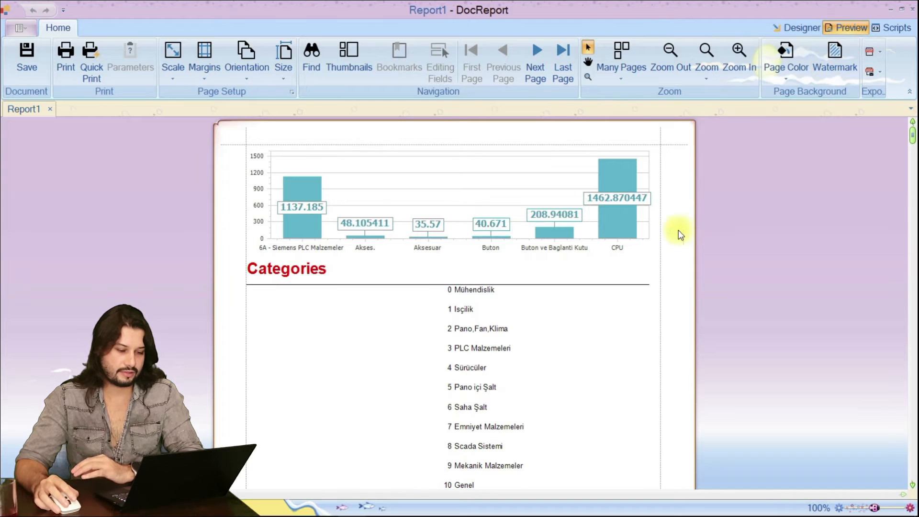
Examine the Categories list below the chart in the report preview.
scroll(630, 247, "down", 2)
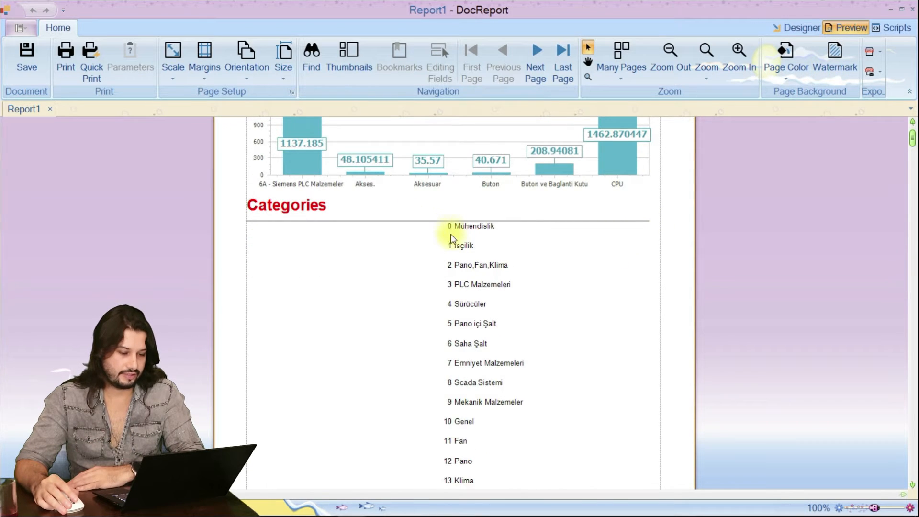
scroll(452, 236, "down", 5)
scroll(445, 288, "up", 2)
scroll(458, 208, "up", 2)
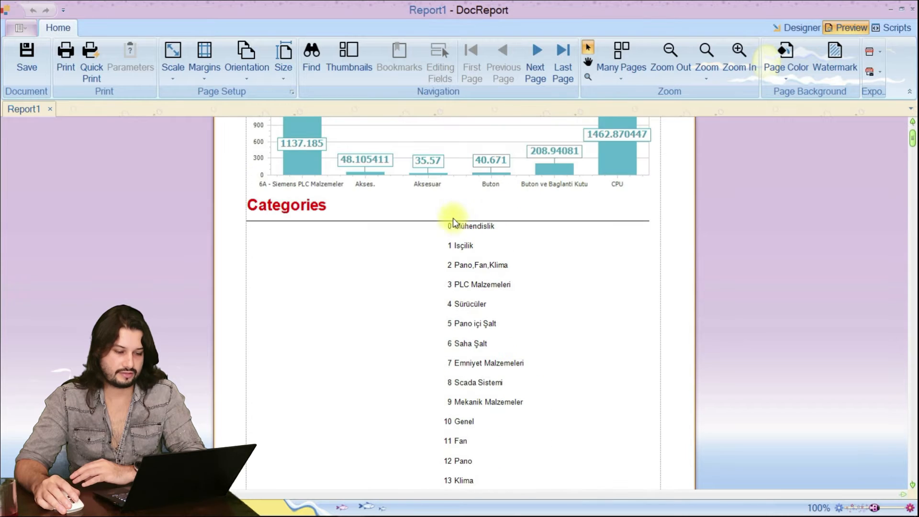
scroll(450, 242, "down", 6)
scroll(449, 245, "down", 8)
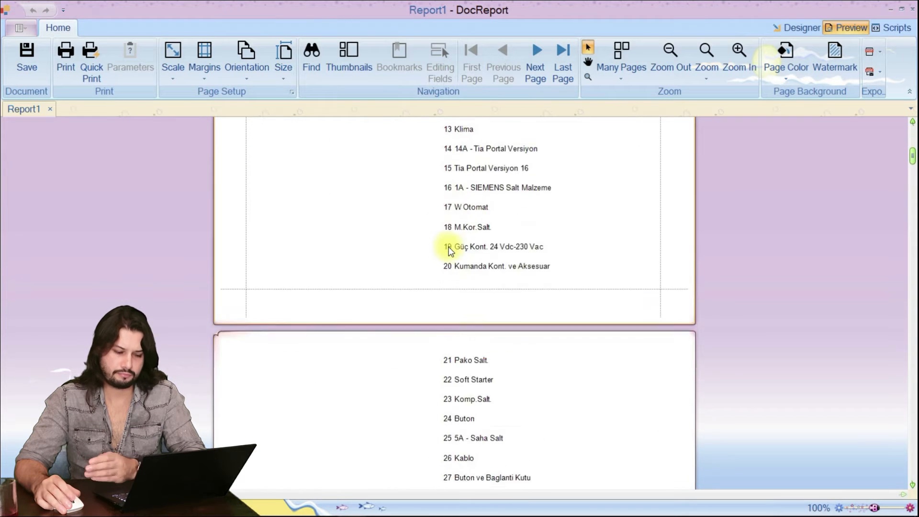
scroll(450, 249, "up", 3)
scroll(450, 251, "up", 11)
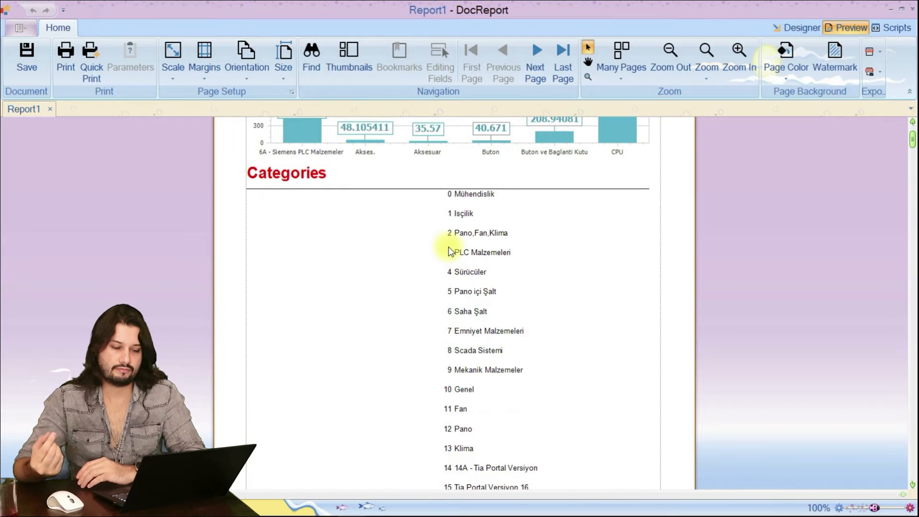
scroll(451, 251, "up", 2)
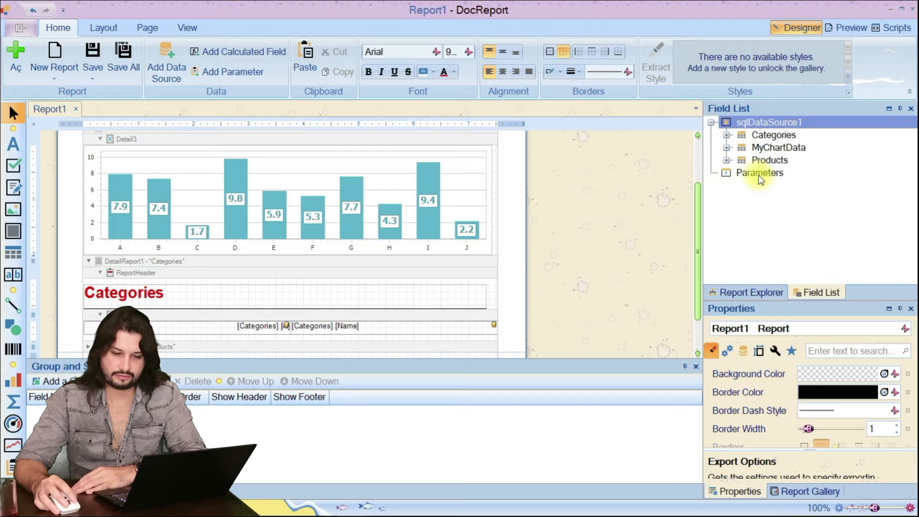
Add a report parameter of type String with the description "Search By Category" and an empty default value.
left_click(760, 174)
right_click(763, 175)
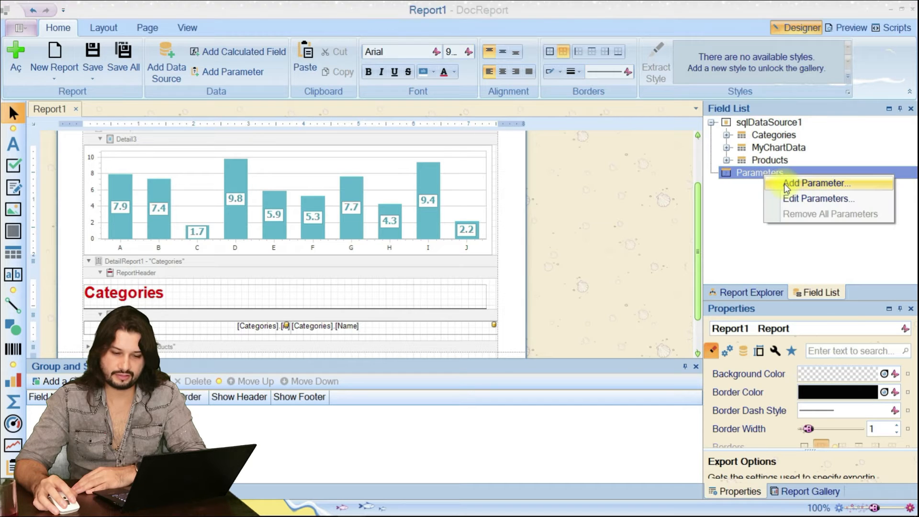
left_click(813, 183)
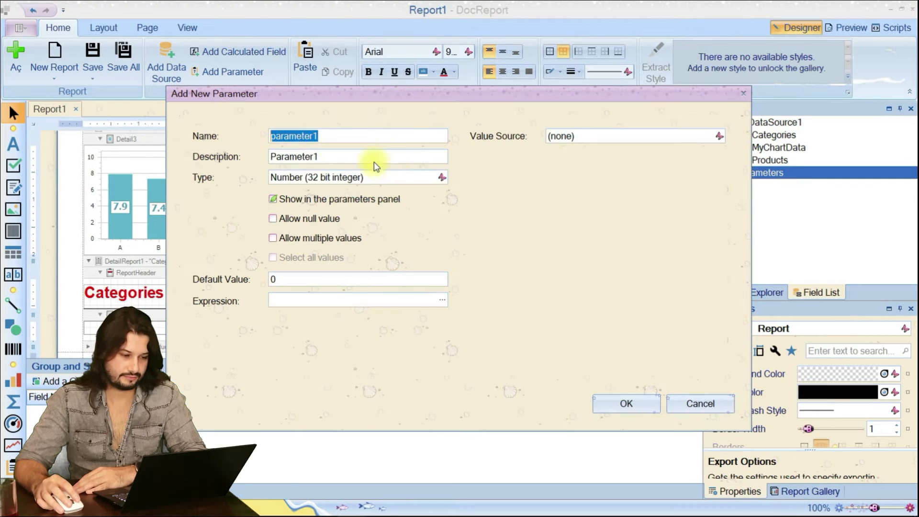
double_click(307, 157)
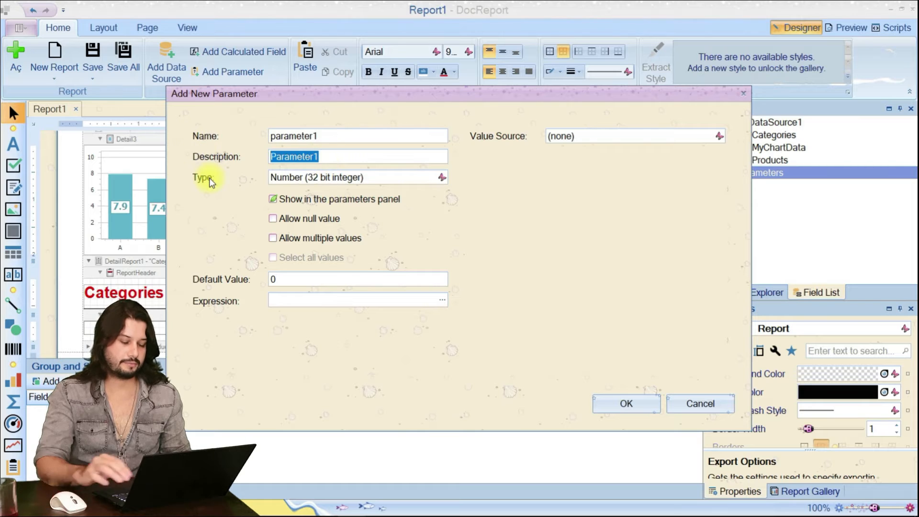
type("Search By Category")
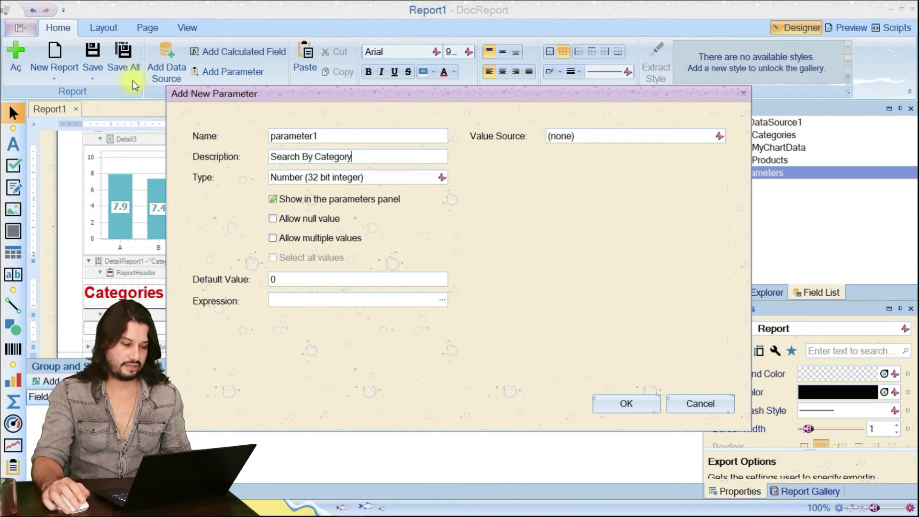
left_click(440, 177)
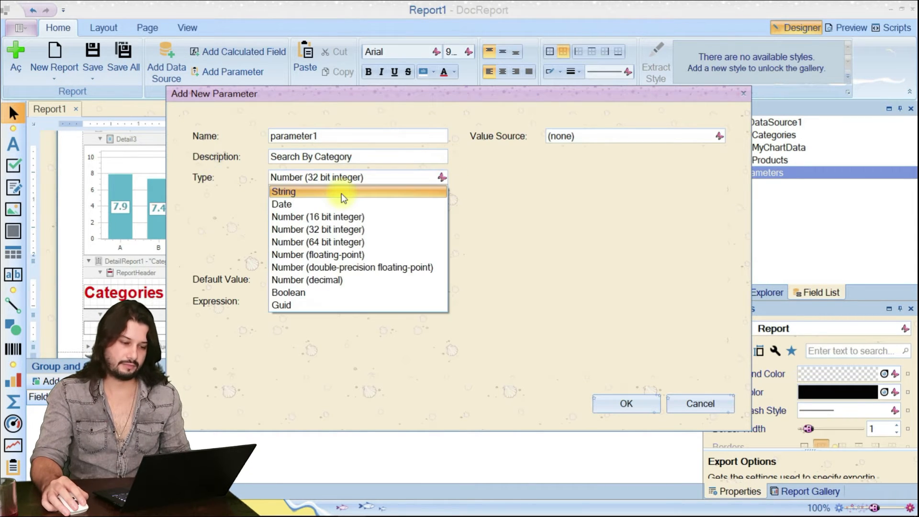
left_click(343, 194)
left_click(335, 283)
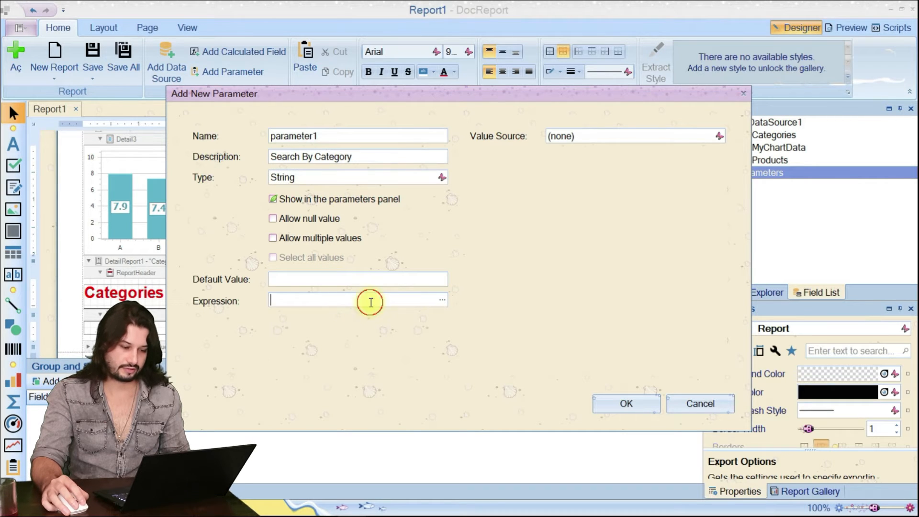
left_click(626, 403)
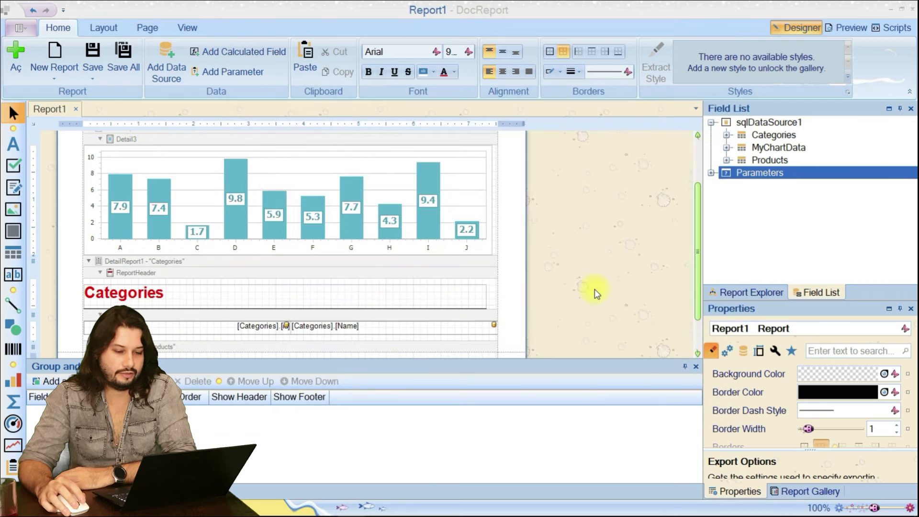
Rename the new report parameter to "par" in the Report Parameters Editor.
right_click(761, 186)
left_click(772, 211)
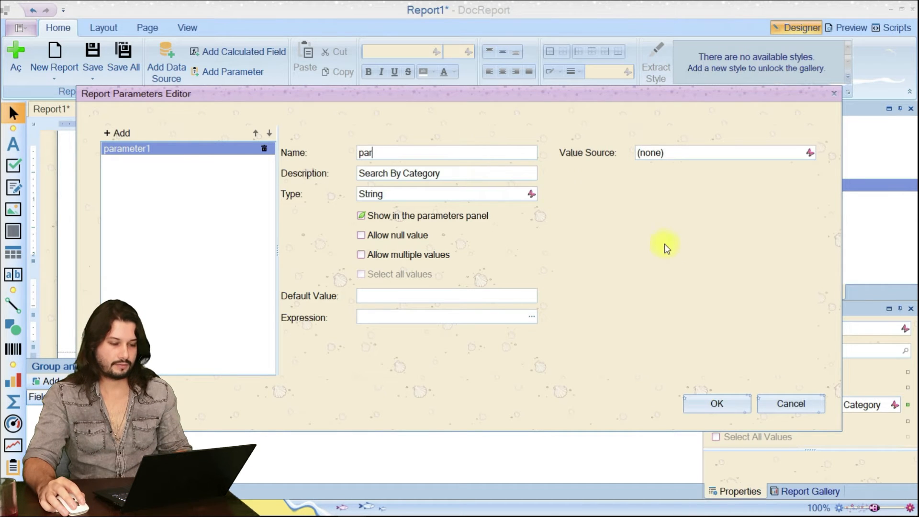
left_click(694, 403)
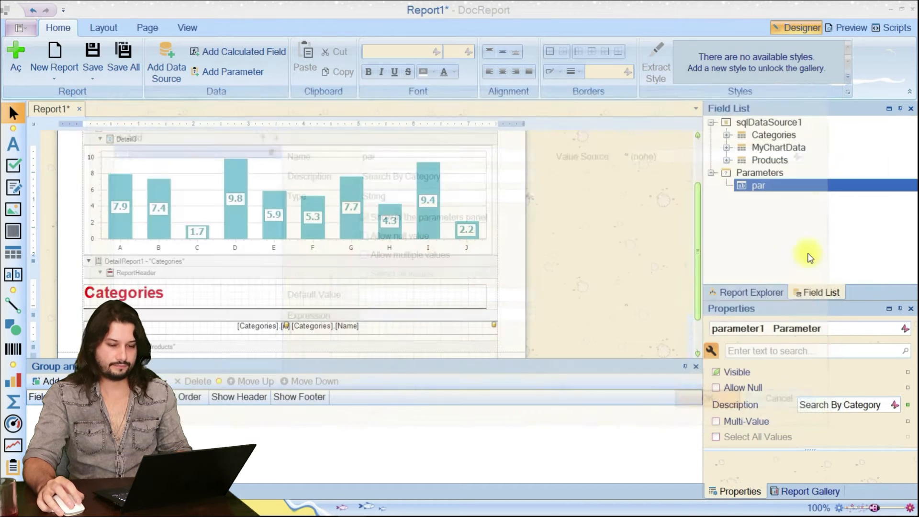
right_click(779, 125)
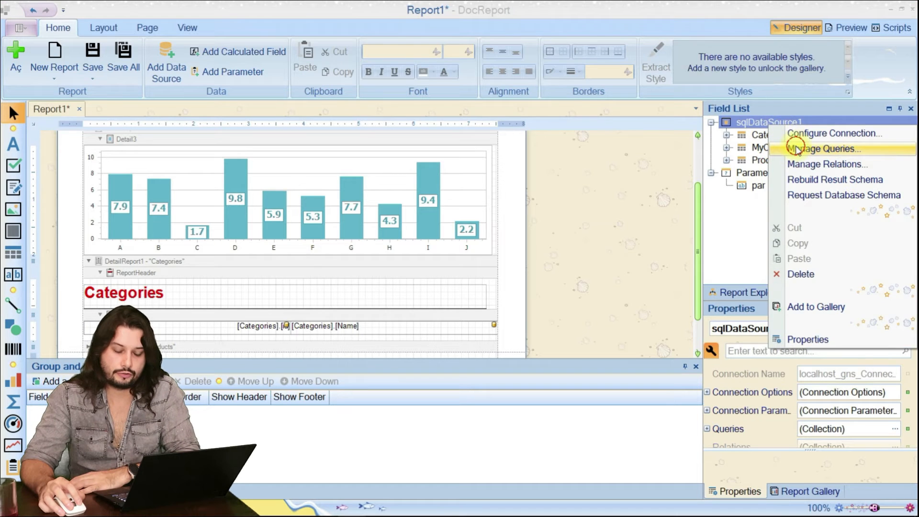
left_click(797, 150)
left_click(667, 131)
left_click(672, 130)
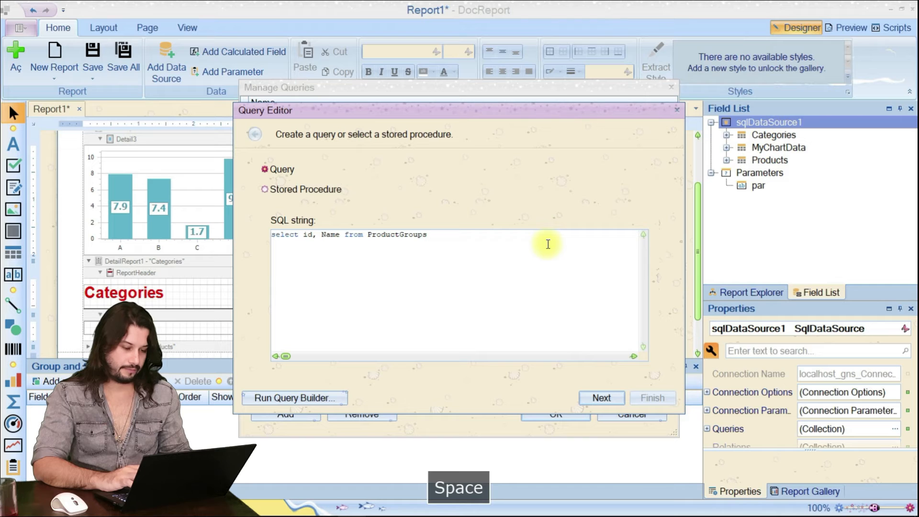
type("where ")
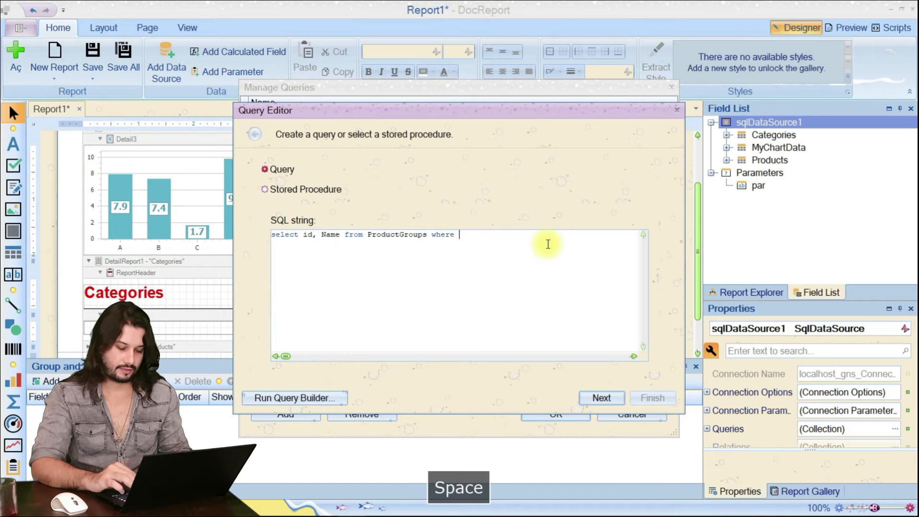
type("Name like ")
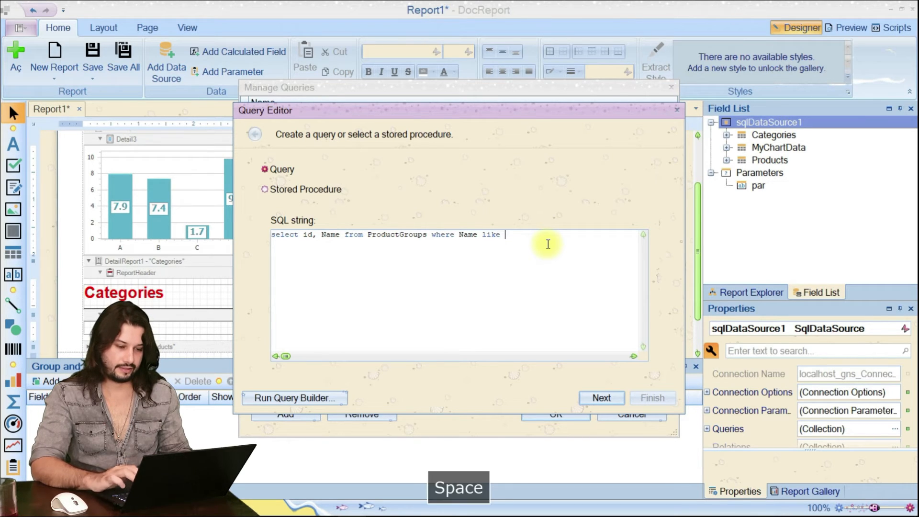
type("''")
key("Left")
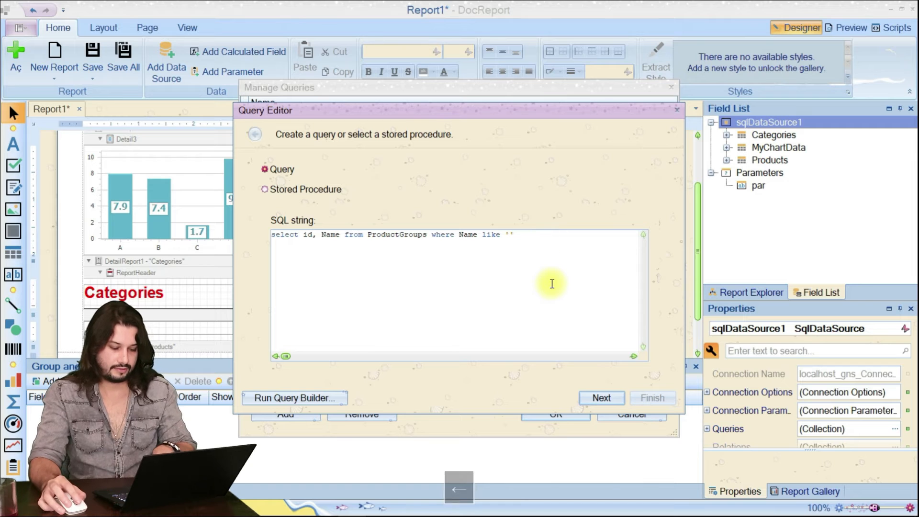
type("%%")
key("Left")
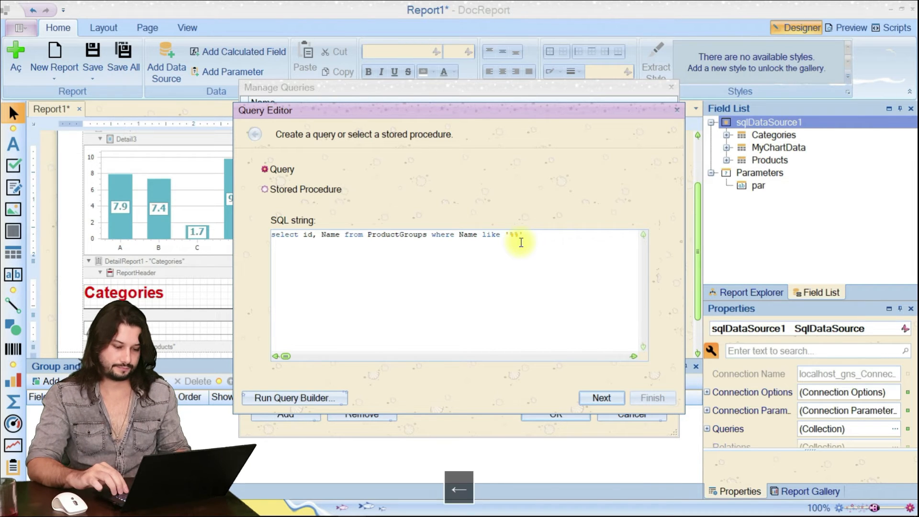
type("''")
key("Left")
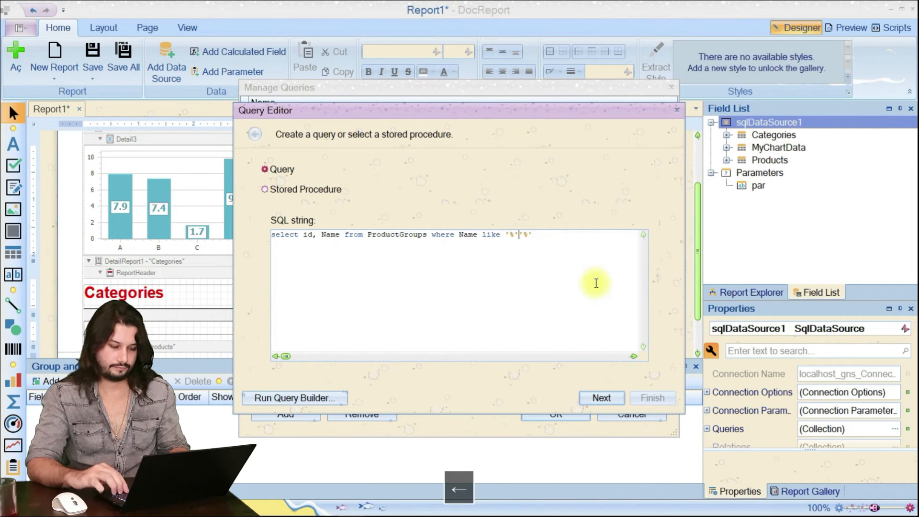
type("++@par+")
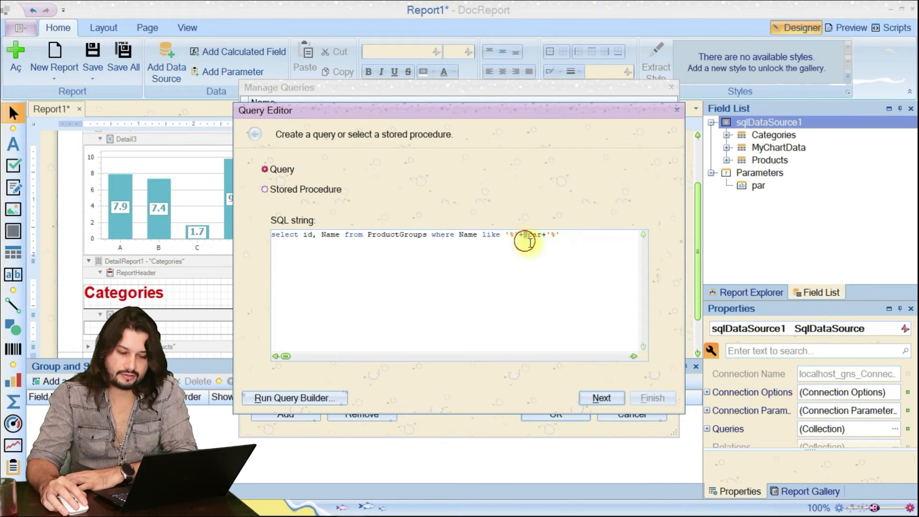
Add a query parameter to the Categories query, name it "par" and set its type to String.
left_click(601, 397)
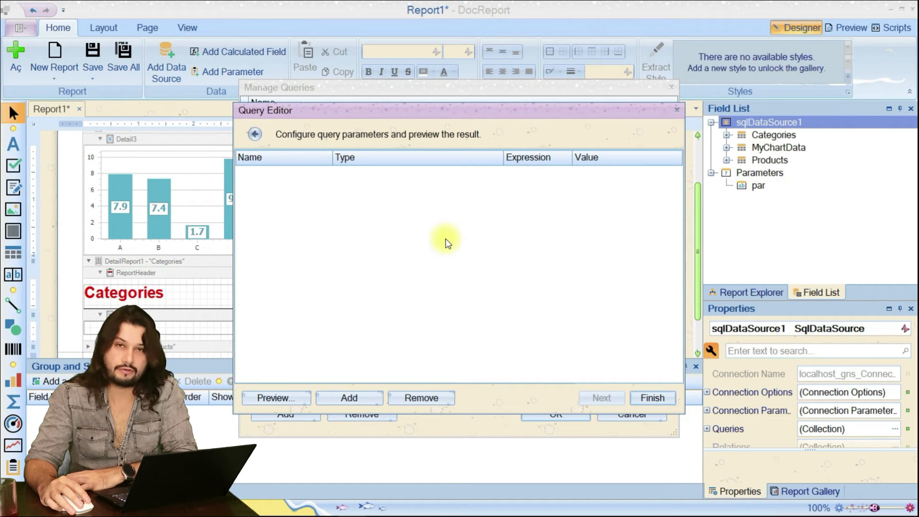
left_click(762, 189)
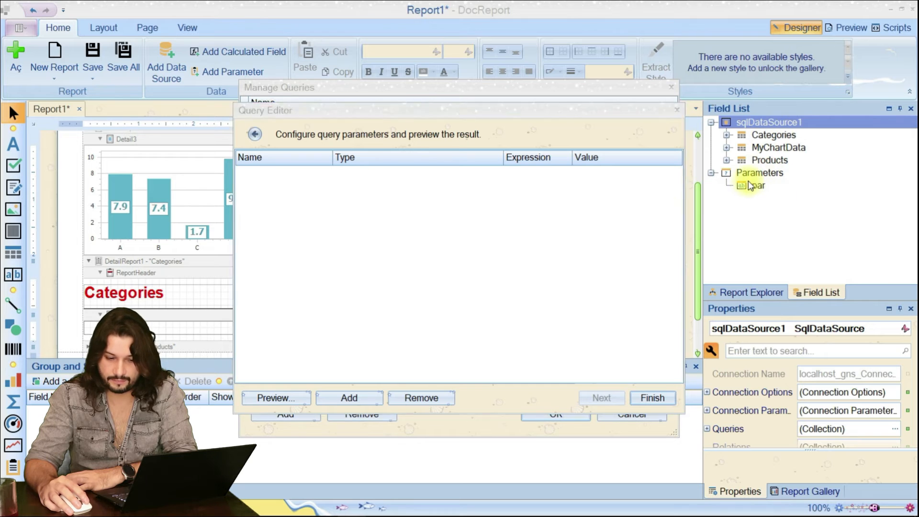
left_click(353, 399)
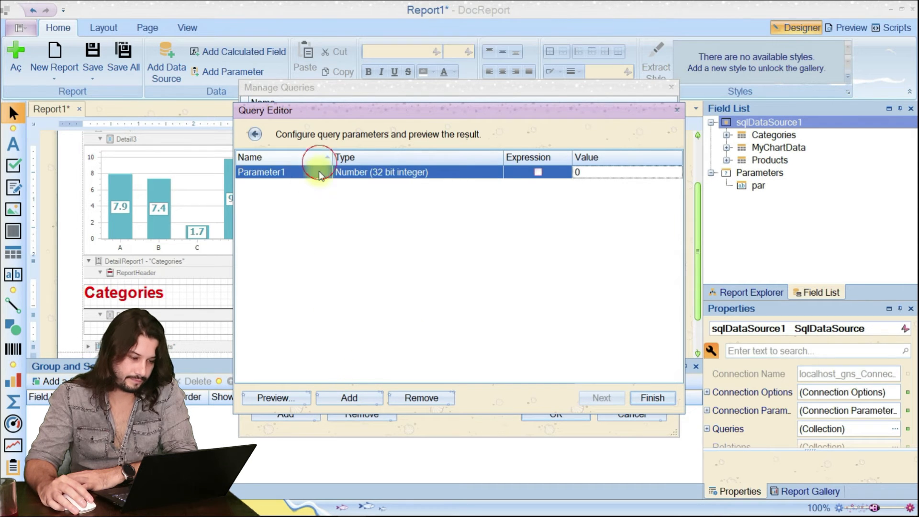
left_click(319, 172)
type("par")
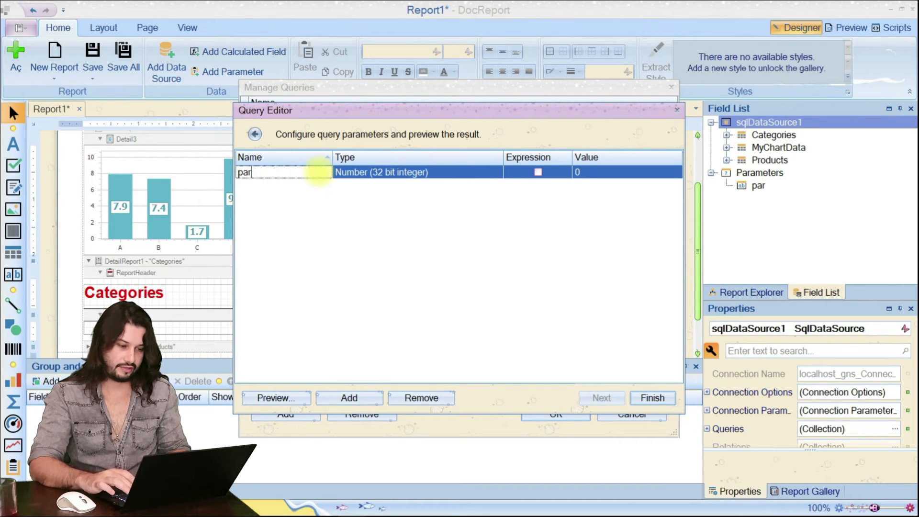
left_click(437, 173)
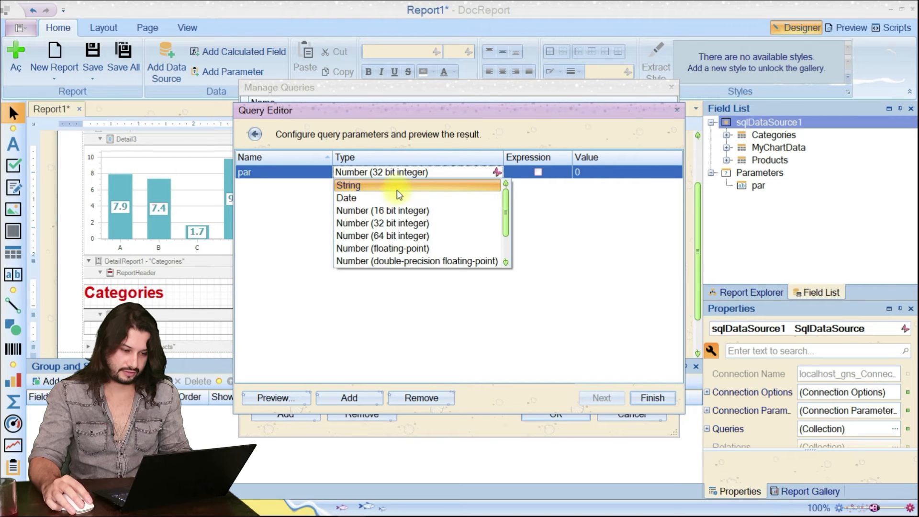
left_click(493, 184)
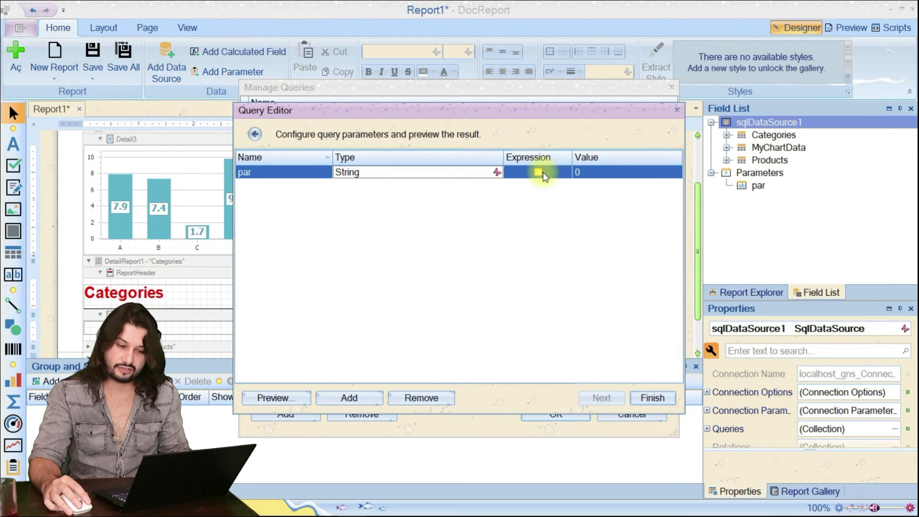
Try the fixed value 12345 for the query parameter par, without an expression.
left_click(539, 172)
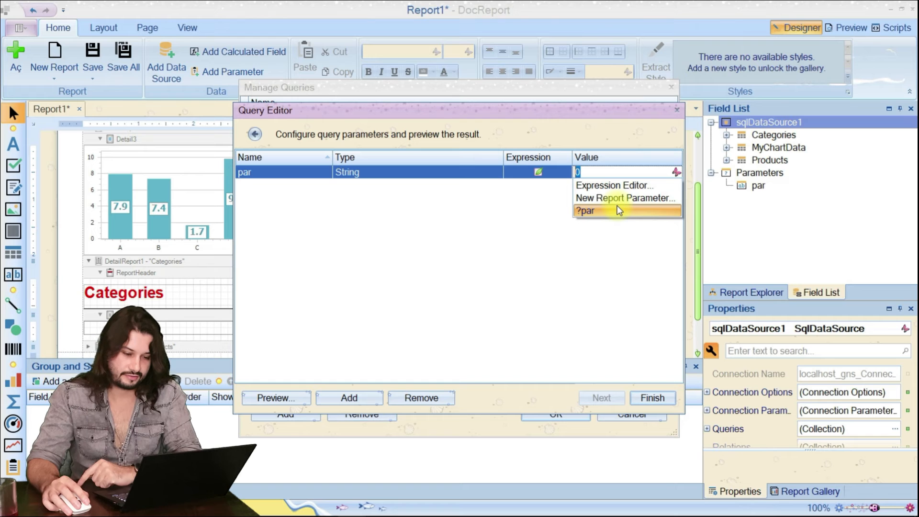
left_click(580, 171)
type("12345")
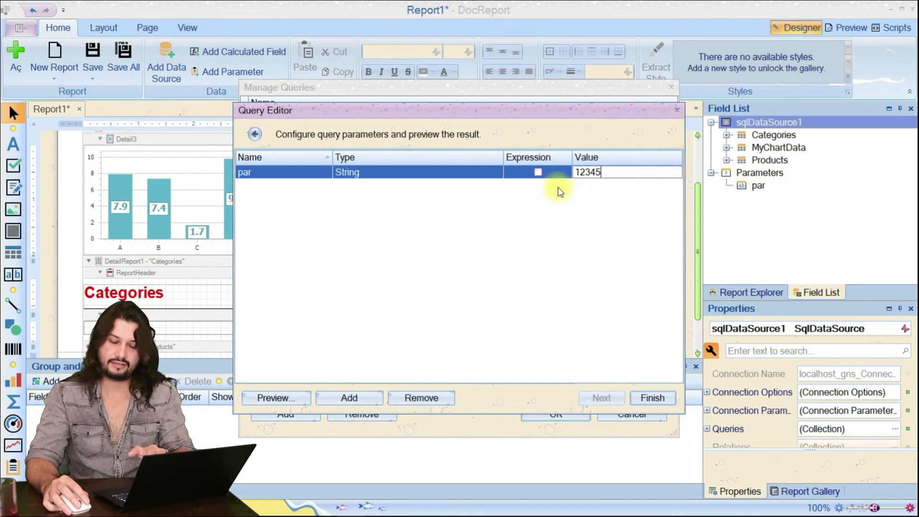
Bind the query parameter par to the report parameter with the expression ?par and save the Categories query.
left_click(540, 173)
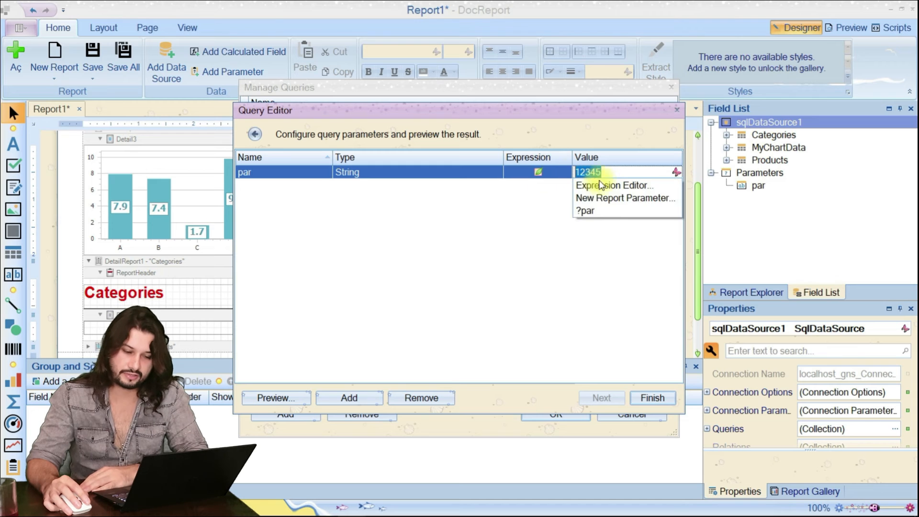
left_click(617, 211)
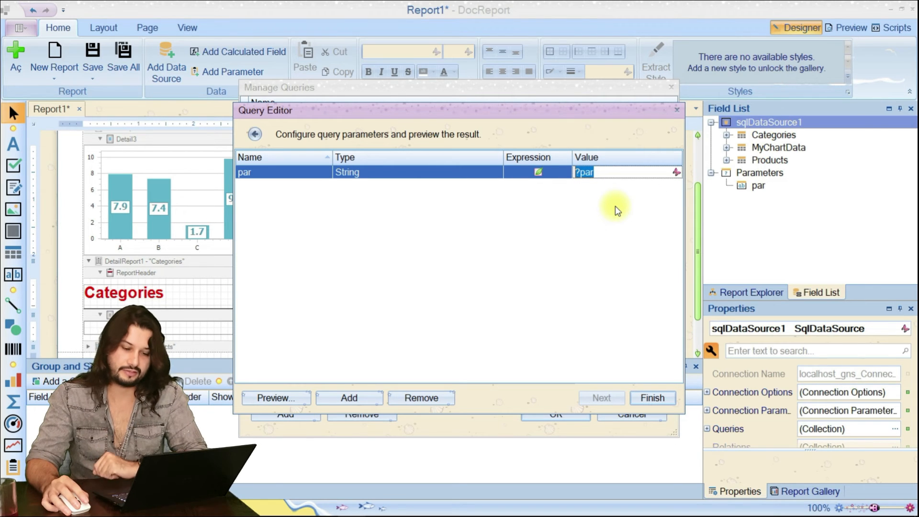
left_click(652, 398)
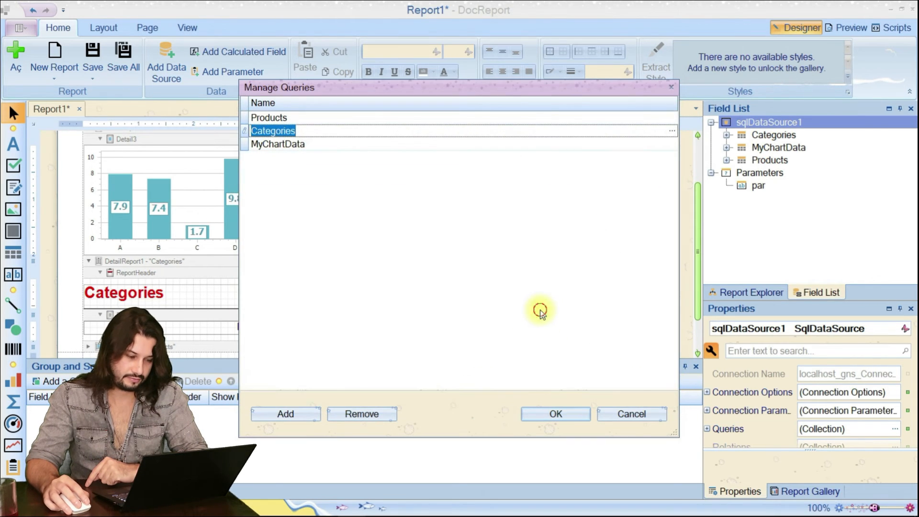
left_click(556, 413)
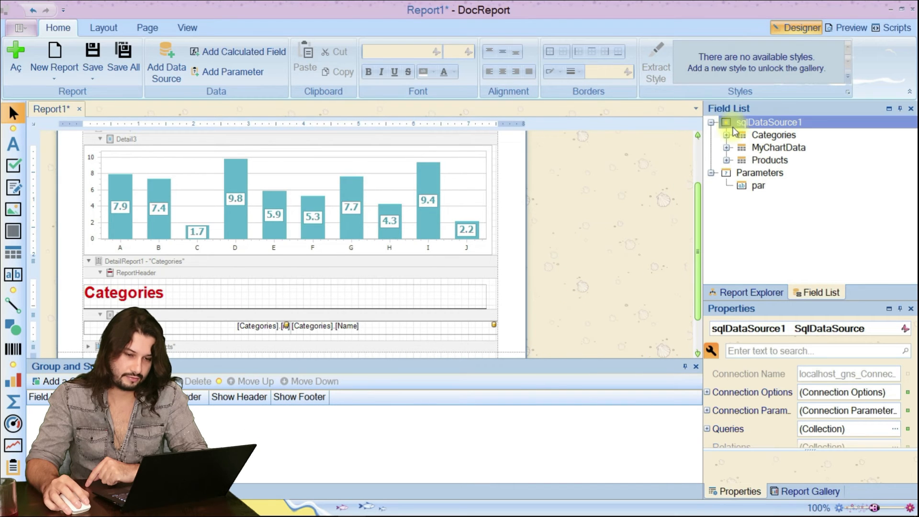
Preview the report with "Motor" as the Search By Category value and check the filtered Categories list.
left_click(847, 28)
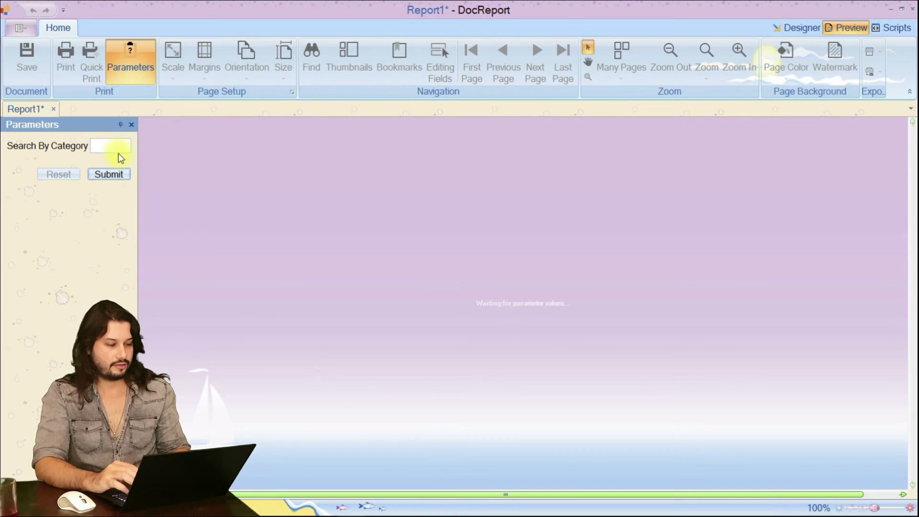
left_click(125, 147)
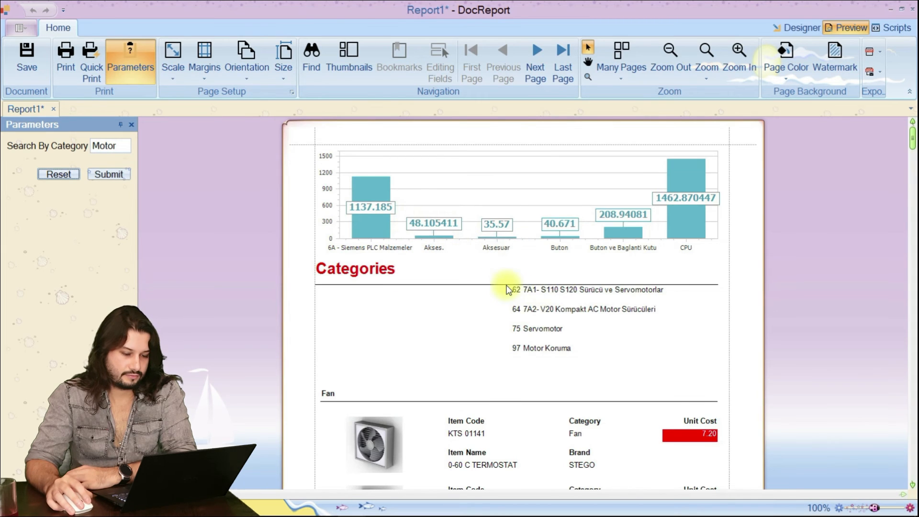
left_click_drag(509, 286, 577, 351)
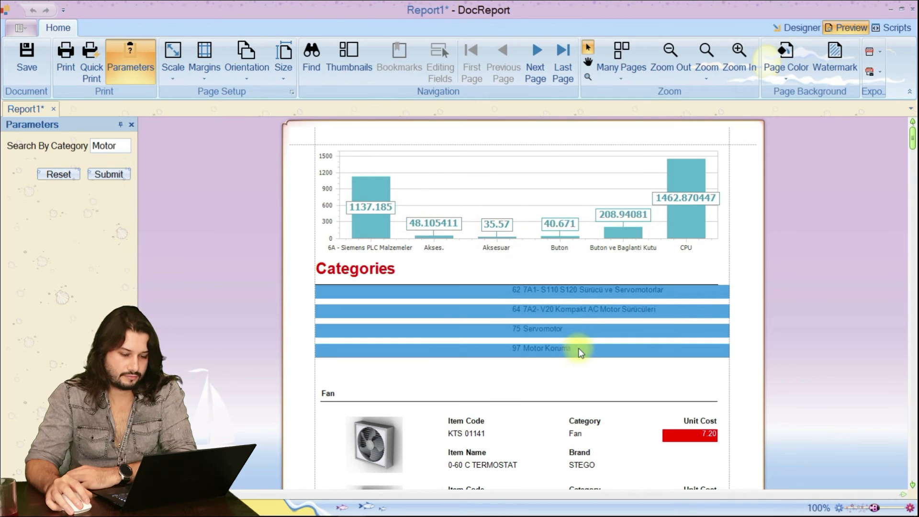
left_click(577, 351)
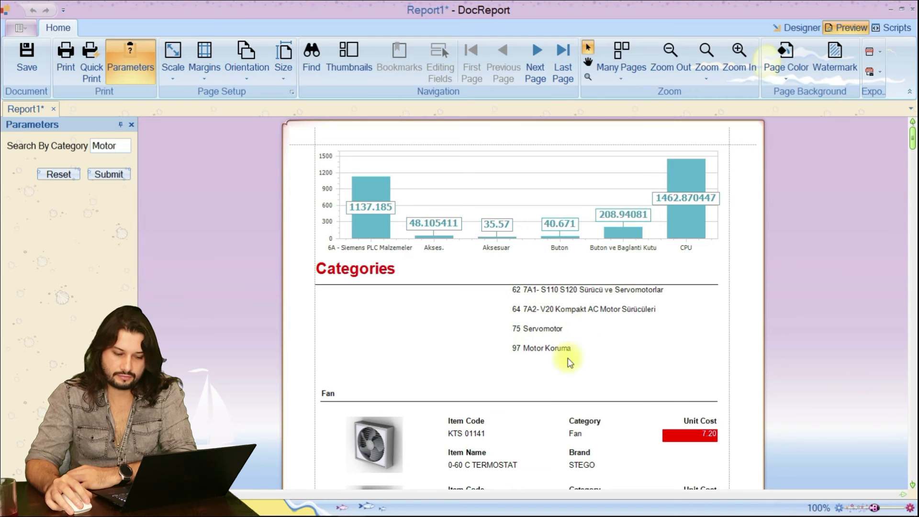
Clear the Search By Category value, resubmit the report and look through the unfiltered Categories list.
left_click_drag(127, 145, 56, 149)
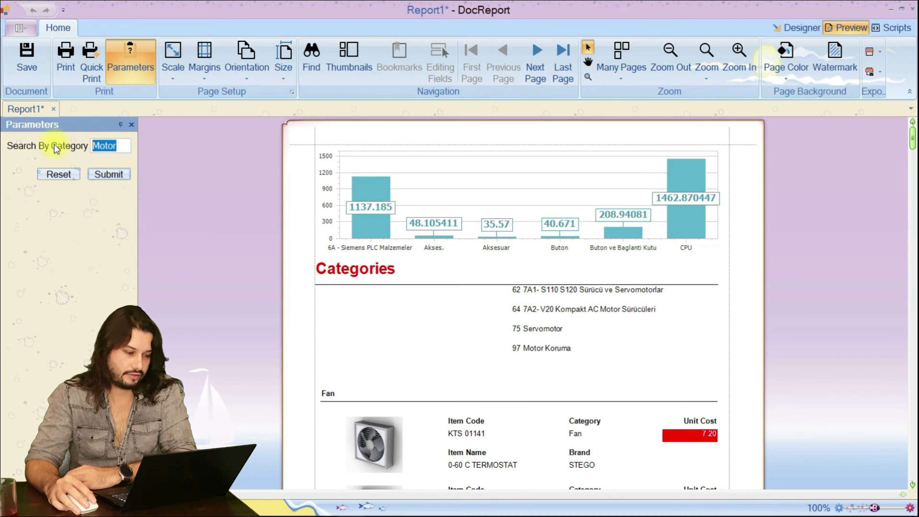
left_click(102, 171)
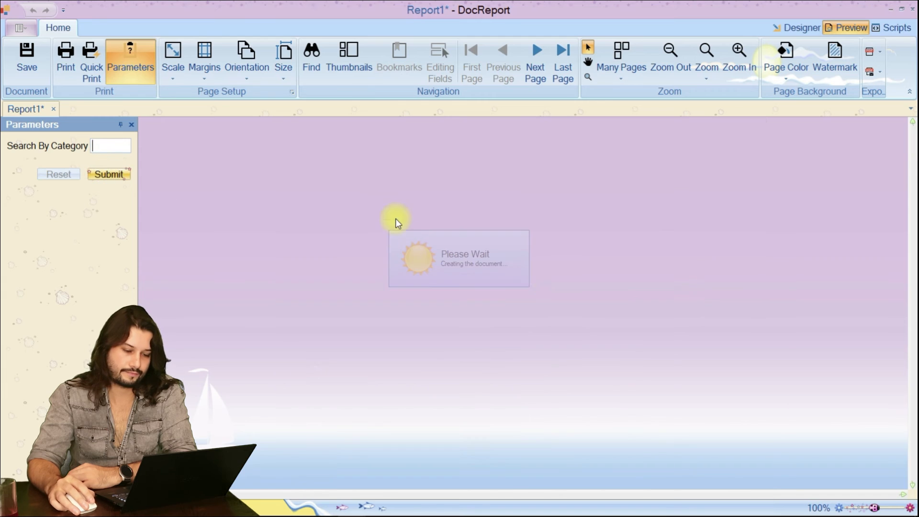
scroll(577, 291, "down", 4)
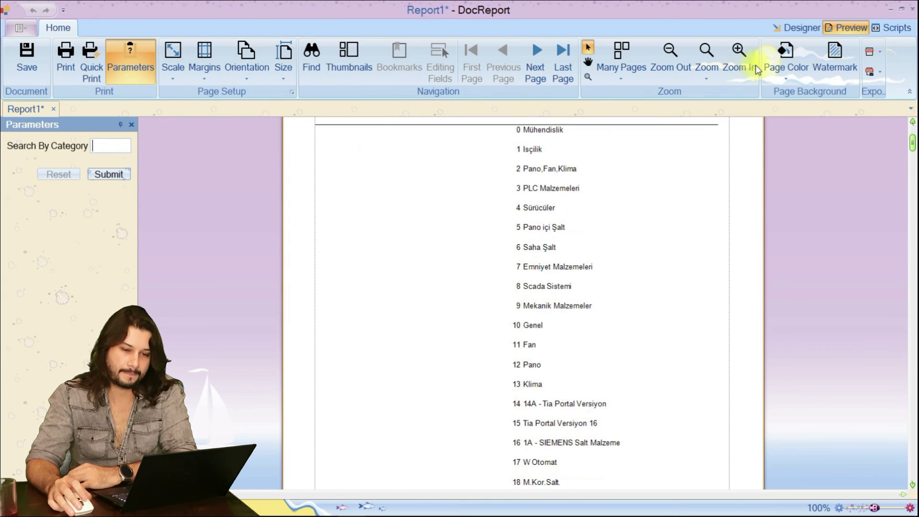